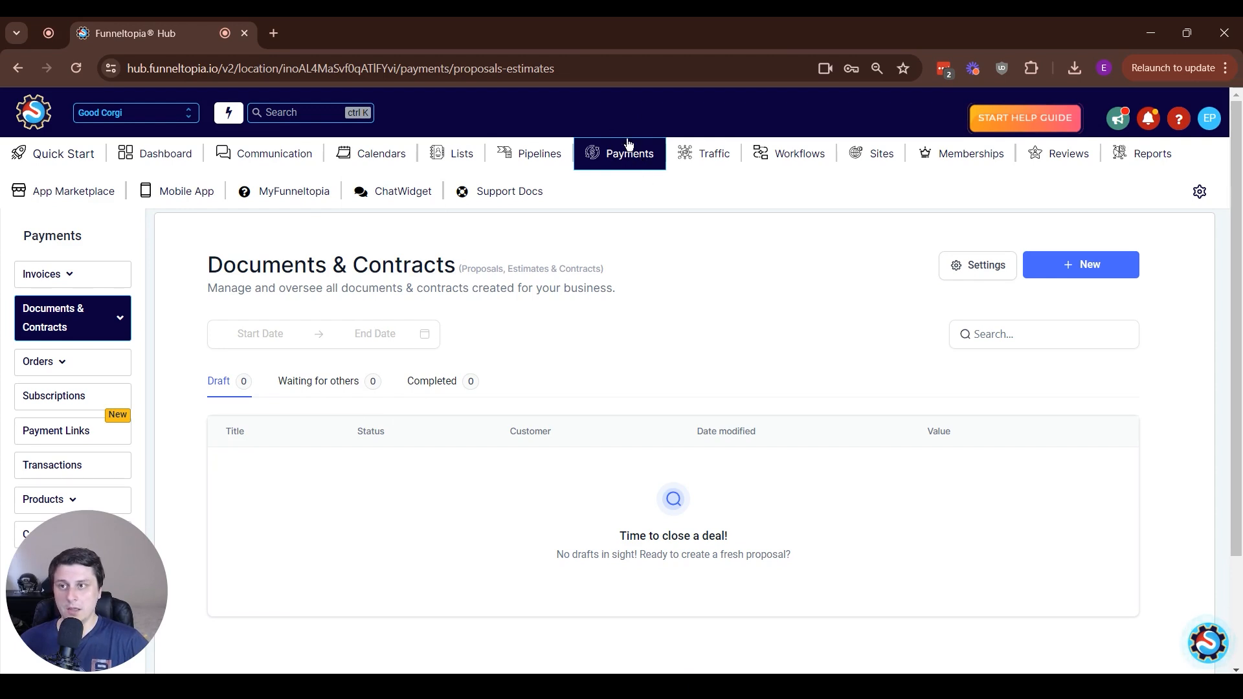
Create a new document by uploading the PDF Marketing-Proposal-Template.pdf
{"action": "mouse_move", "coordinate": [102, 309]}
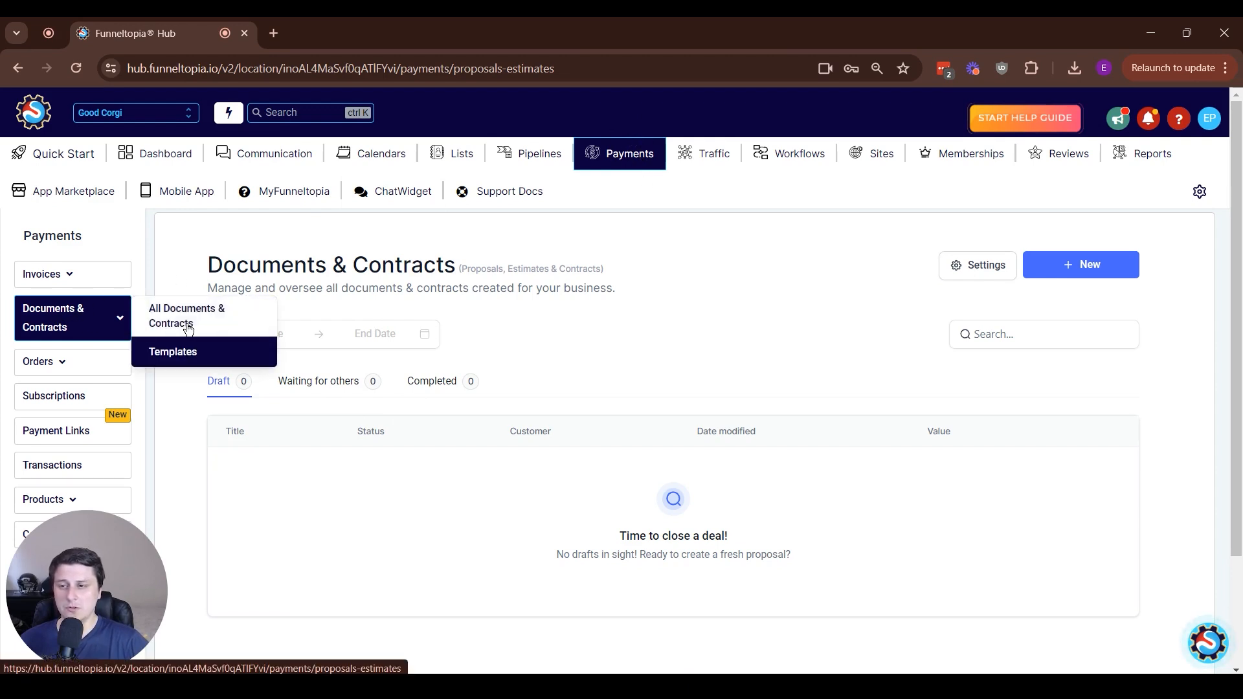
{"action": "left_click", "coordinate": [1057, 268]}
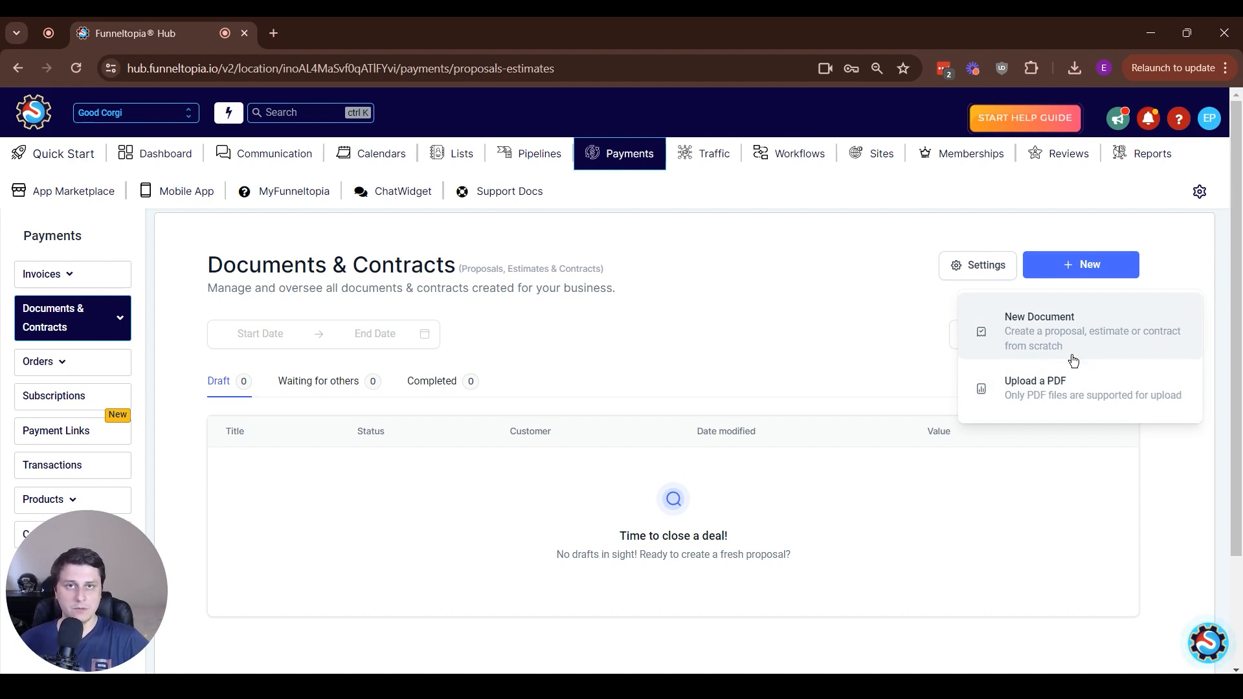
{"action": "left_click", "coordinate": [1097, 401]}
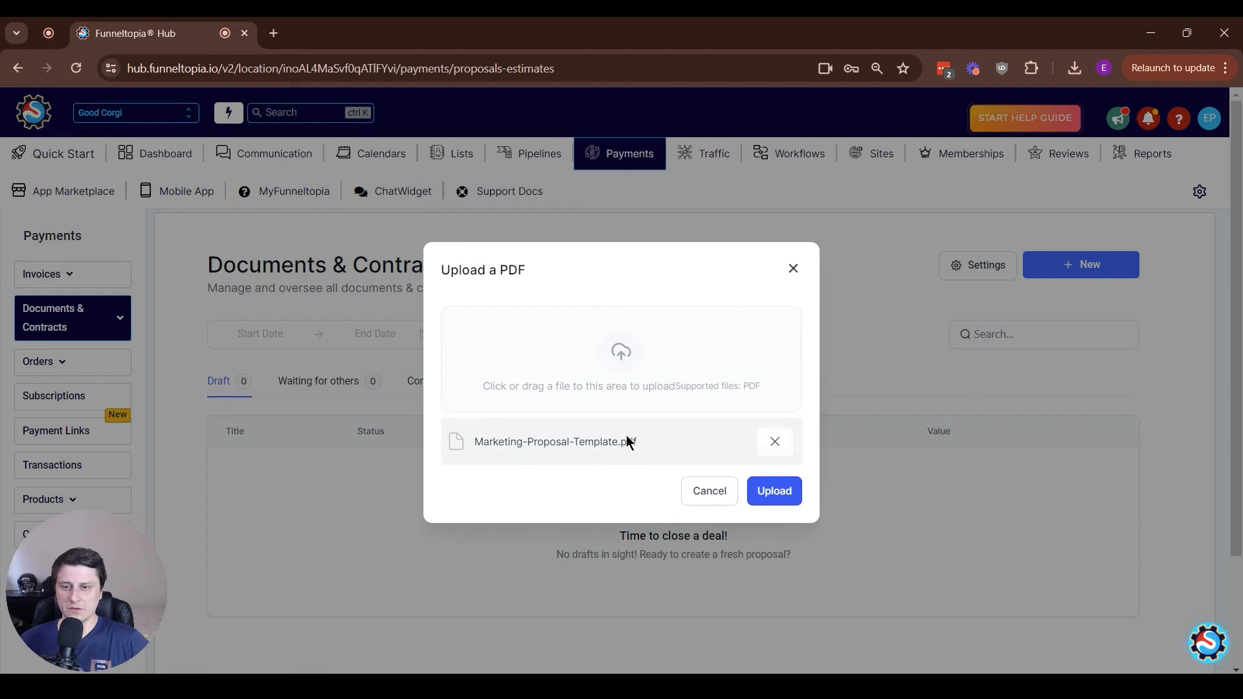
{"action": "left_click", "coordinate": [782, 490]}
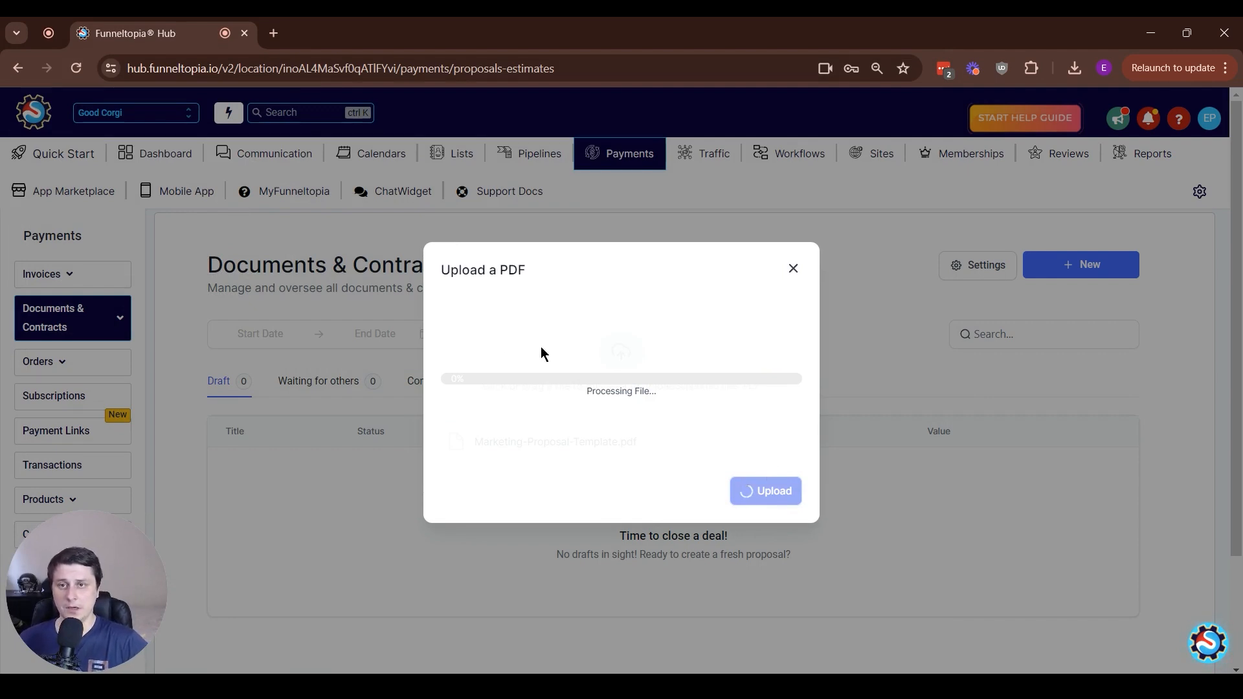
Place a Signature field on the line under the company DATE label and shrink it to fit
{"action": "scroll", "coordinate": [565, 375], "scroll_direction": "down", "scroll_amount": 10}
{"action": "scroll", "coordinate": [571, 391], "scroll_direction": "down", "scroll_amount": 20}
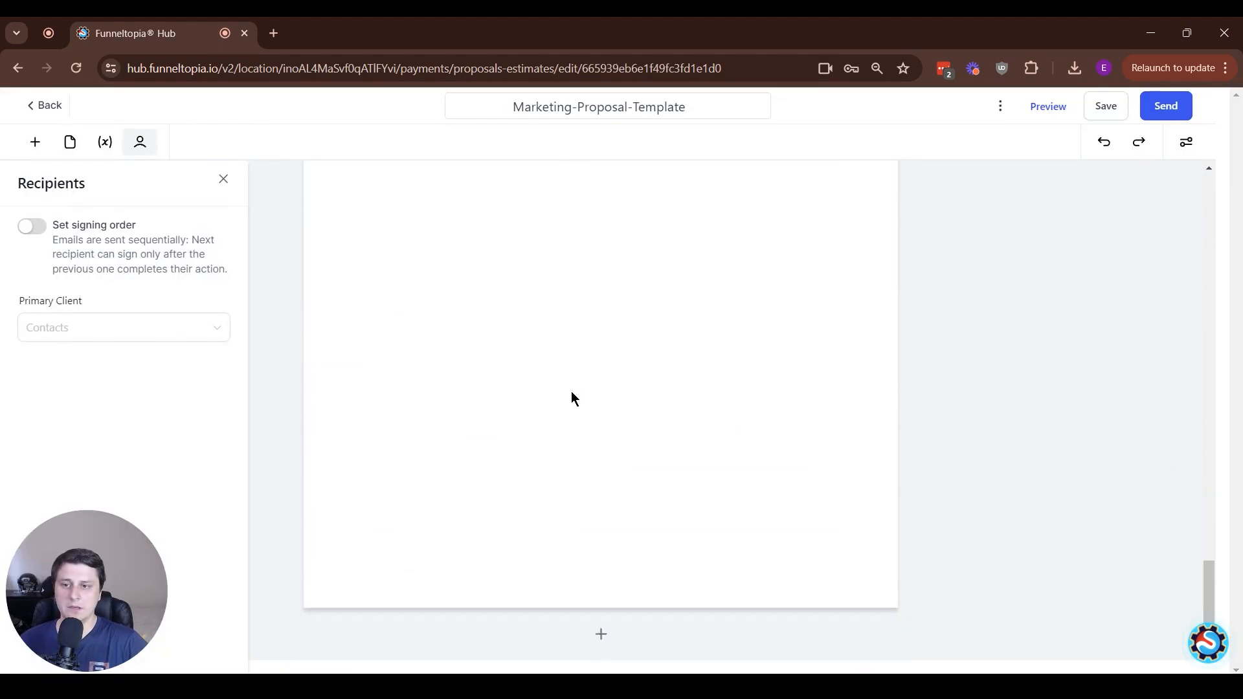
{"action": "scroll", "coordinate": [584, 374], "scroll_direction": "down", "scroll_amount": 2}
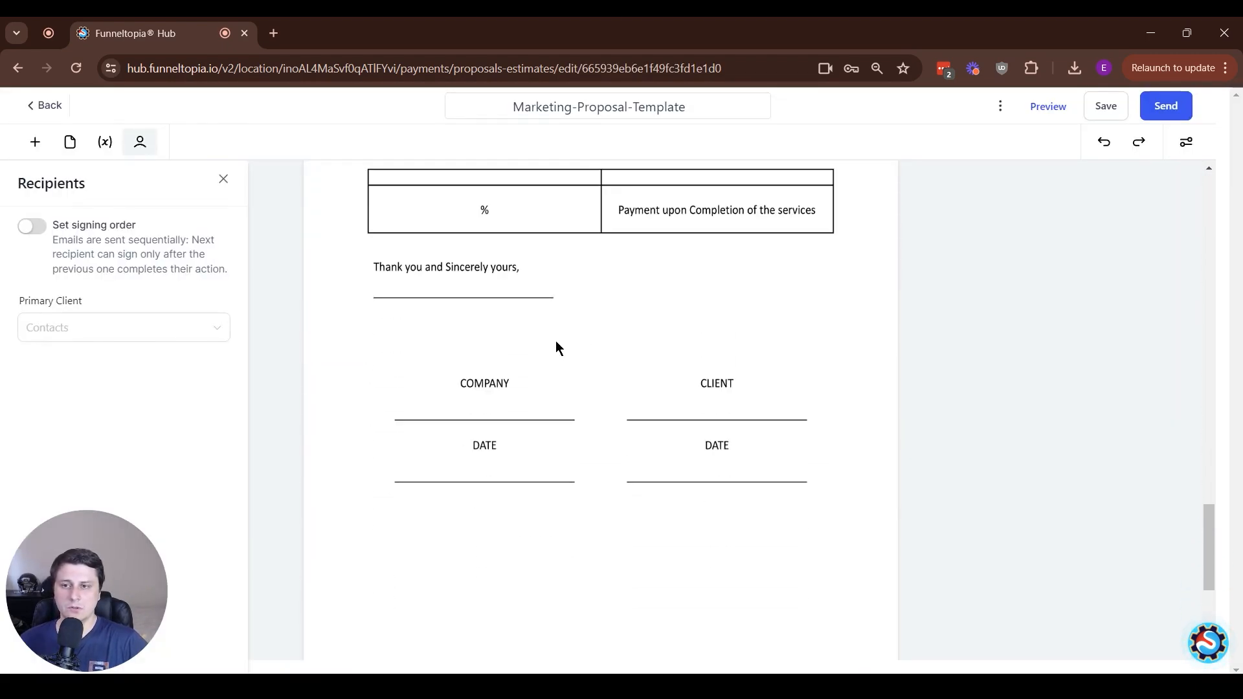
{"action": "left_click", "coordinate": [35, 142]}
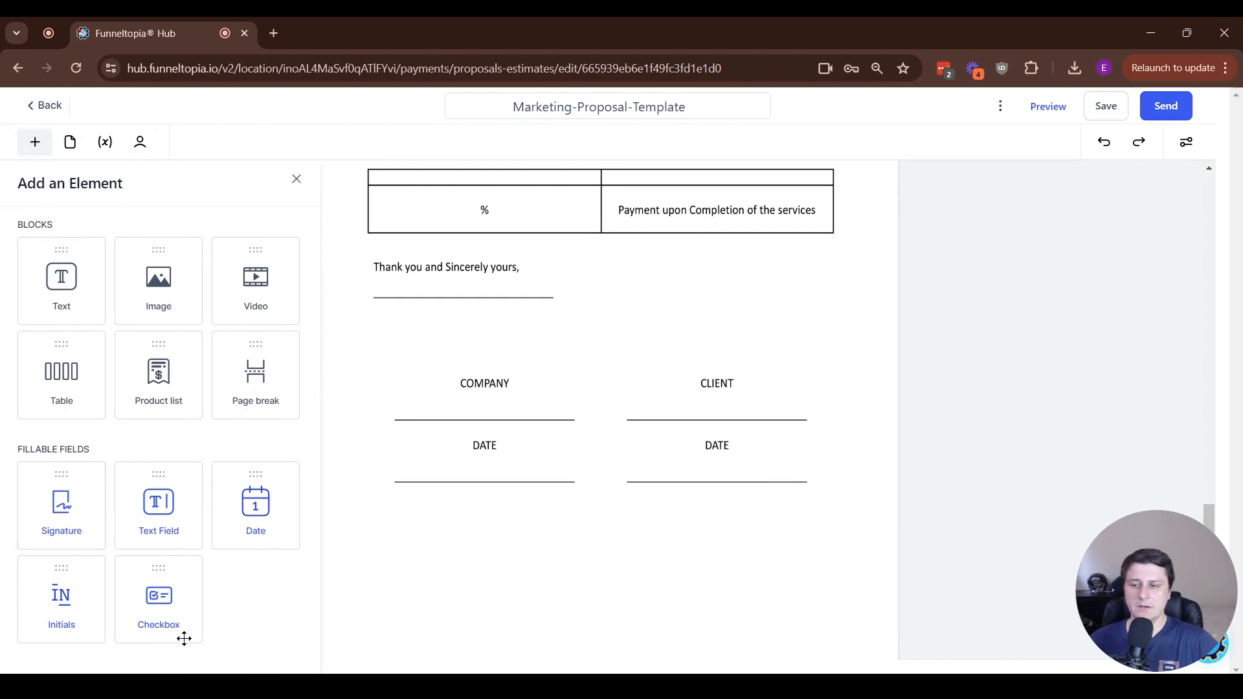
{"action": "scroll", "coordinate": [633, 343], "scroll_direction": "up", "scroll_amount": 5}
{"action": "scroll", "coordinate": [591, 341], "scroll_direction": "down", "scroll_amount": 4}
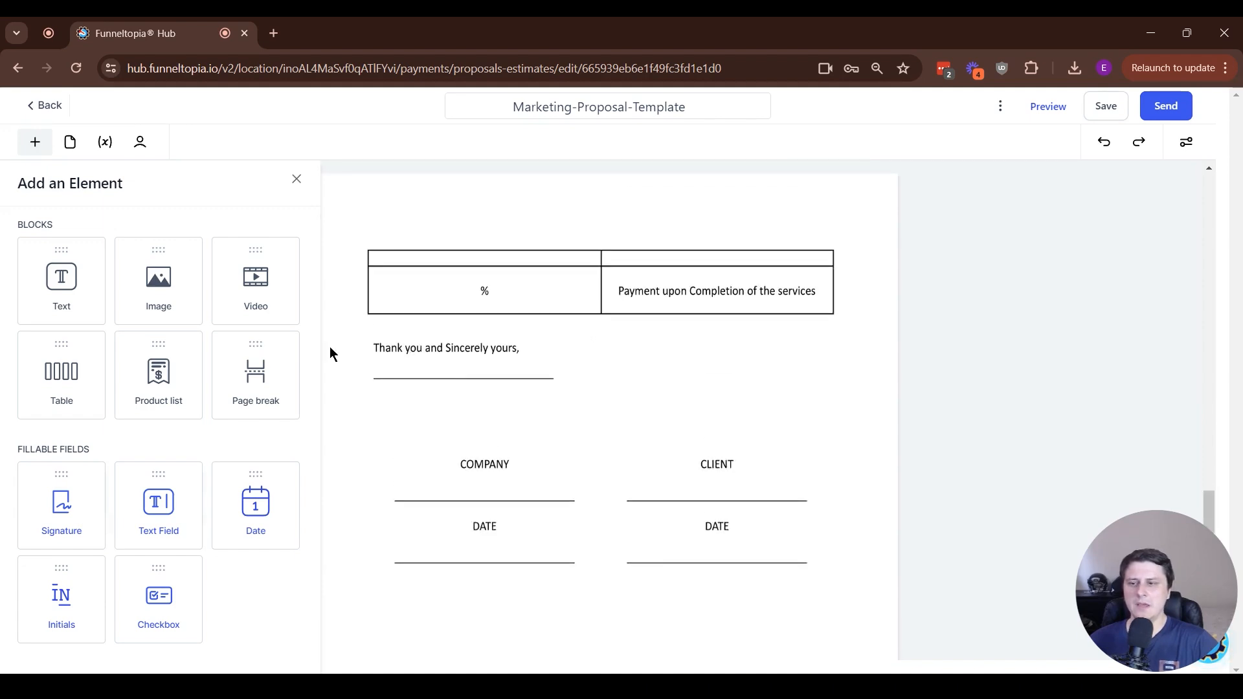
{"action": "scroll", "coordinate": [329, 348], "scroll_direction": "down", "scroll_amount": 1}
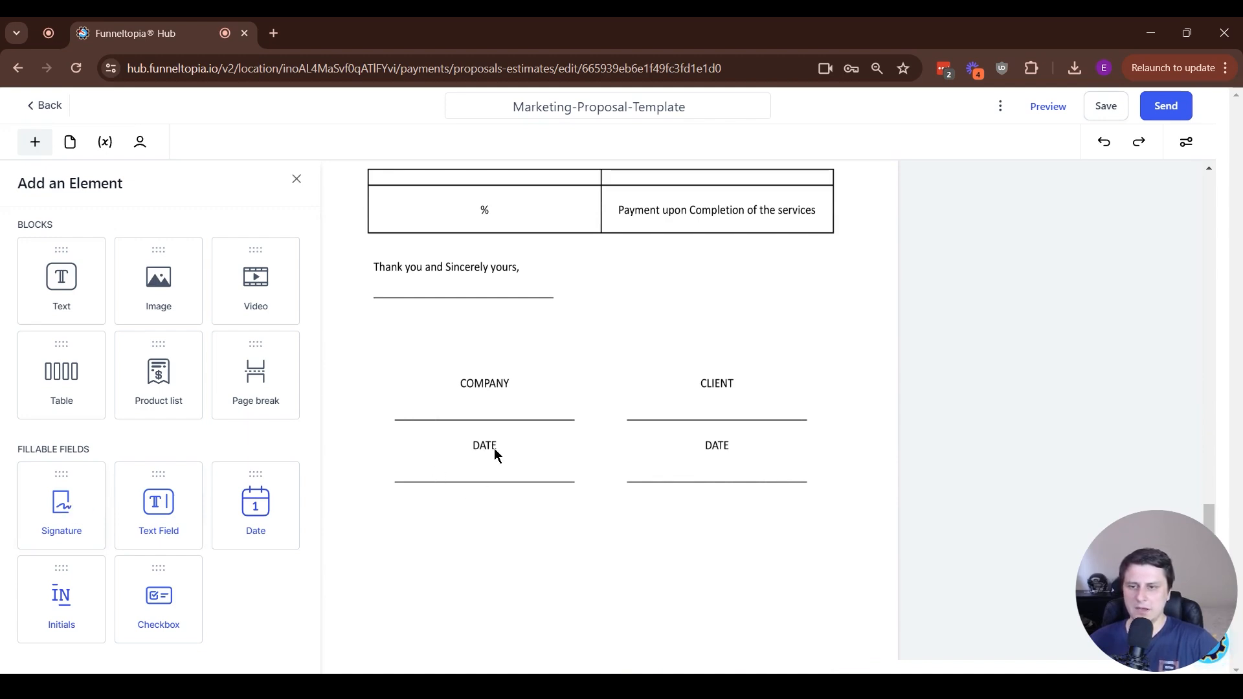
{"action": "left_click_drag", "start_coordinate": [61, 502], "coordinate": [469, 469]}
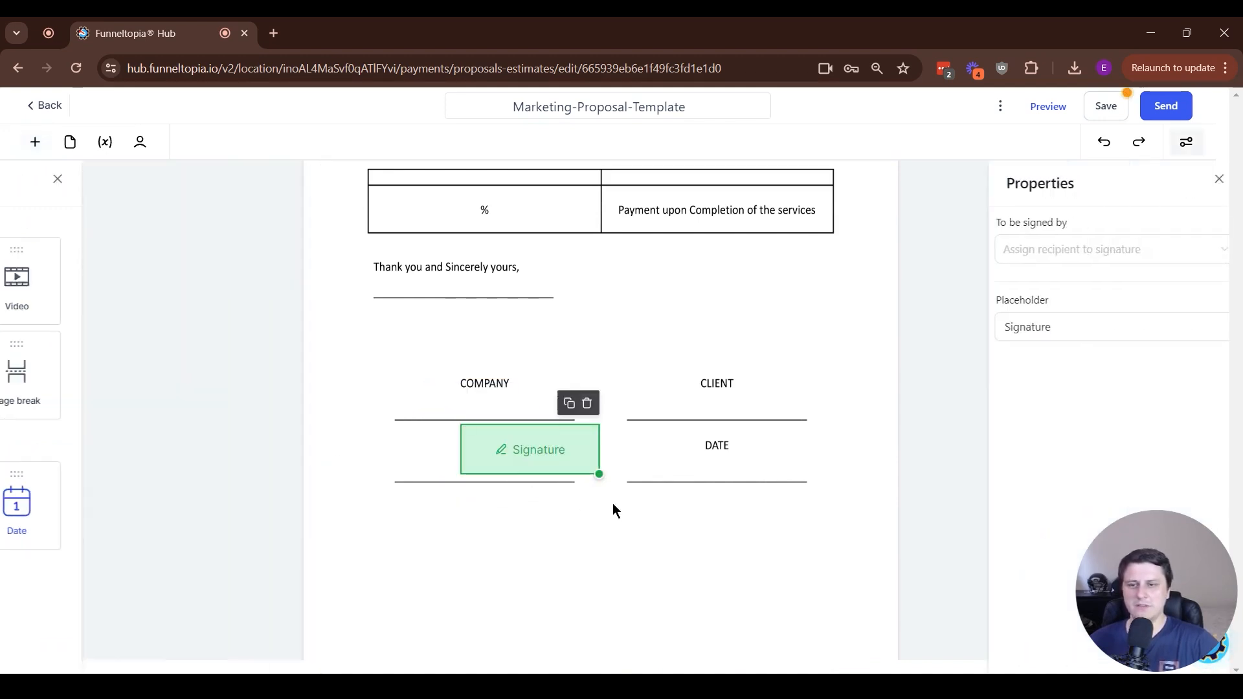
{"action": "mouse_move", "coordinate": [554, 452]}
{"action": "left_mouse_down"}
{"action": "mouse_move", "coordinate": [485, 456]}
{"action": "mouse_move", "coordinate": [502, 453]}
{"action": "mouse_move", "coordinate": [491, 447]}
{"action": "mouse_move", "coordinate": [464, 476]}
{"action": "mouse_move", "coordinate": [480, 483]}
{"action": "left_mouse_up"}
{"action": "left_click", "coordinate": [99, 169]}
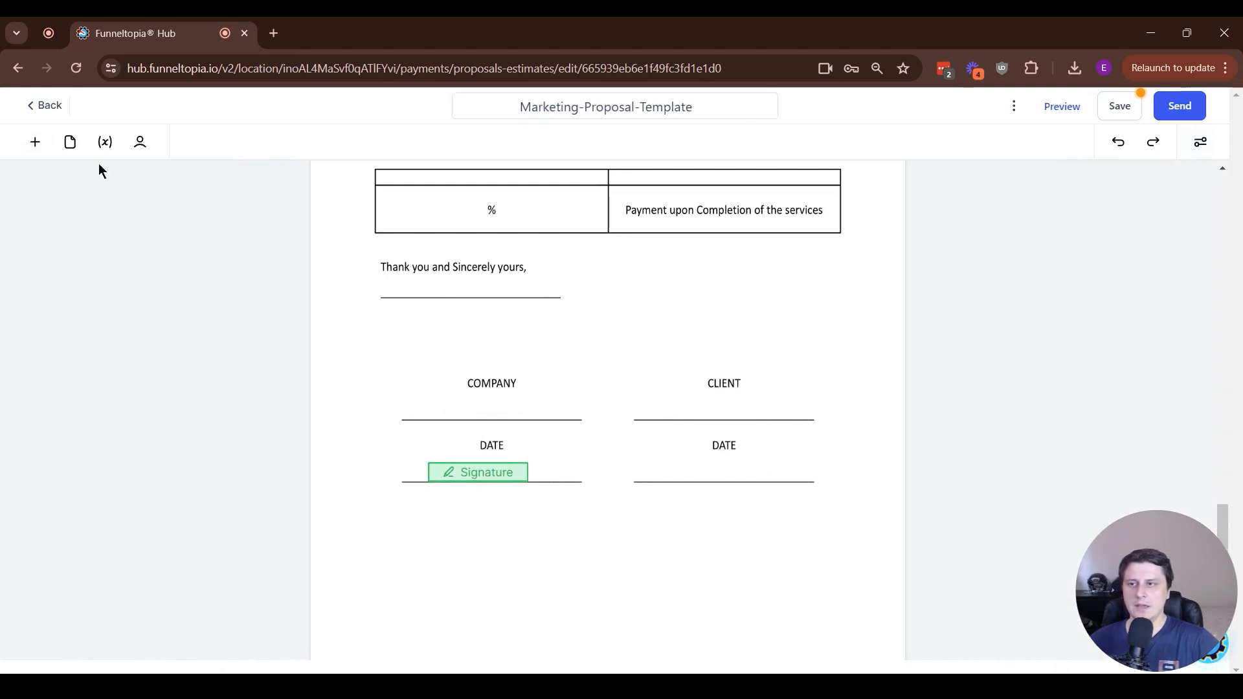
Add a Date field onto the line under the client DATE label
{"action": "left_click", "coordinate": [35, 142]}
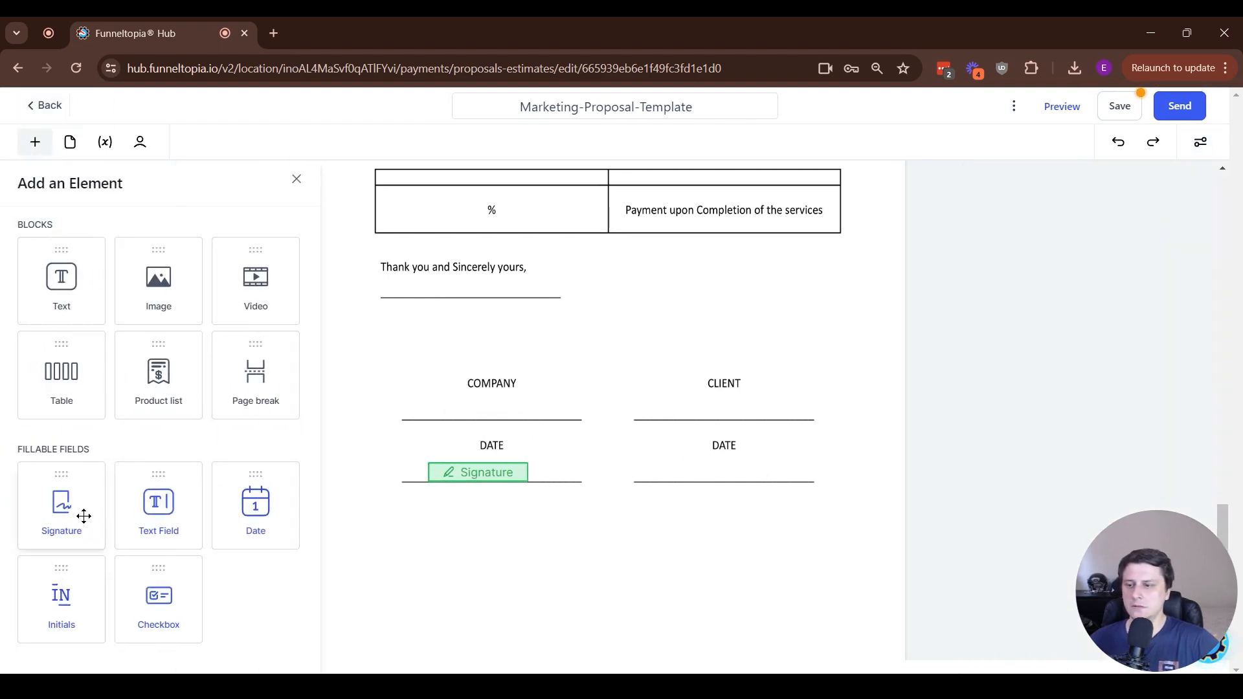
{"action": "left_click_drag", "start_coordinate": [256, 516], "coordinate": [687, 476]}
Add a Text Field onto the line under the CLIENT label
{"action": "left_click", "coordinate": [37, 149]}
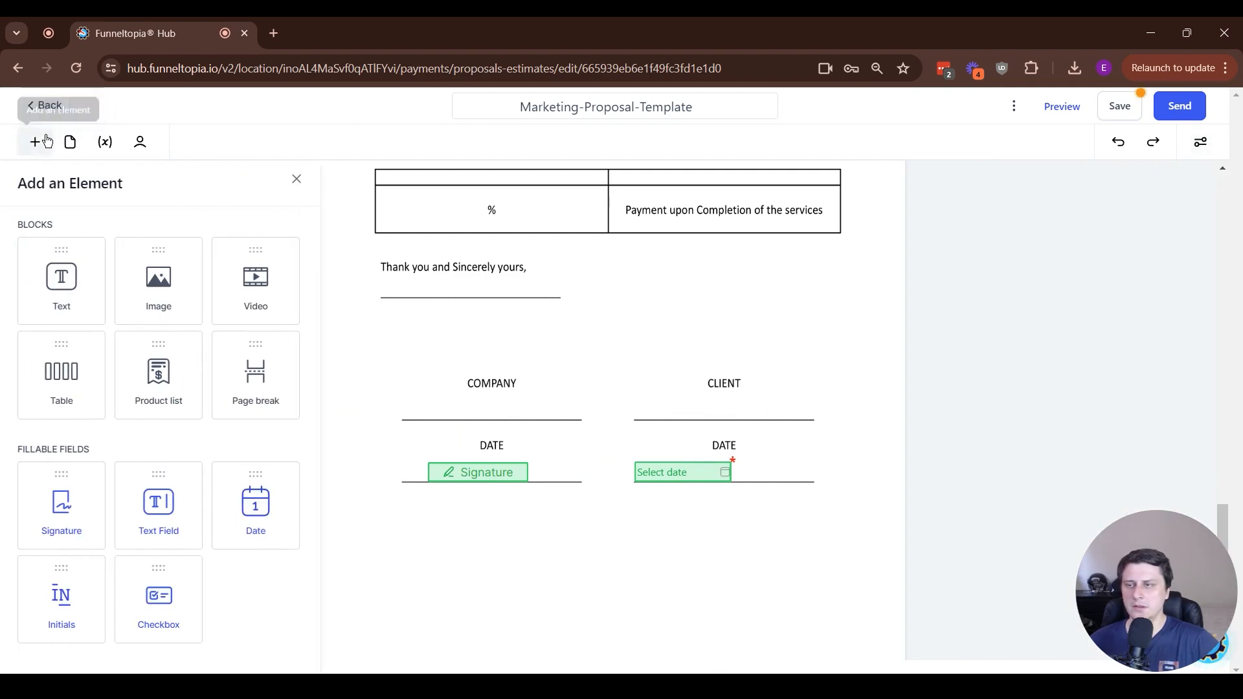
{"action": "mouse_move", "coordinate": [158, 505]}
{"action": "left_mouse_down"}
{"action": "mouse_move", "coordinate": [775, 464]}
{"action": "mouse_move", "coordinate": [666, 406]}
{"action": "mouse_move", "coordinate": [716, 343]}
{"action": "mouse_move", "coordinate": [687, 377]}
{"action": "mouse_move", "coordinate": [690, 407]}
{"action": "left_mouse_up"}
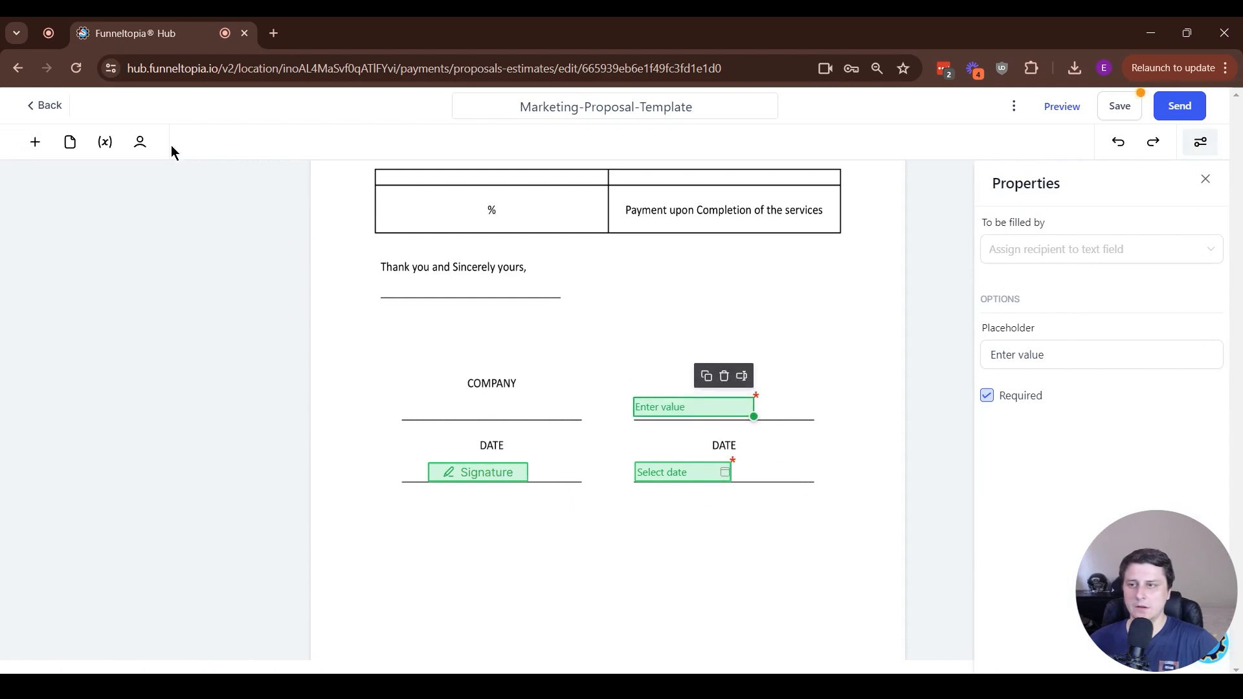
{"action": "left_click", "coordinate": [35, 142]}
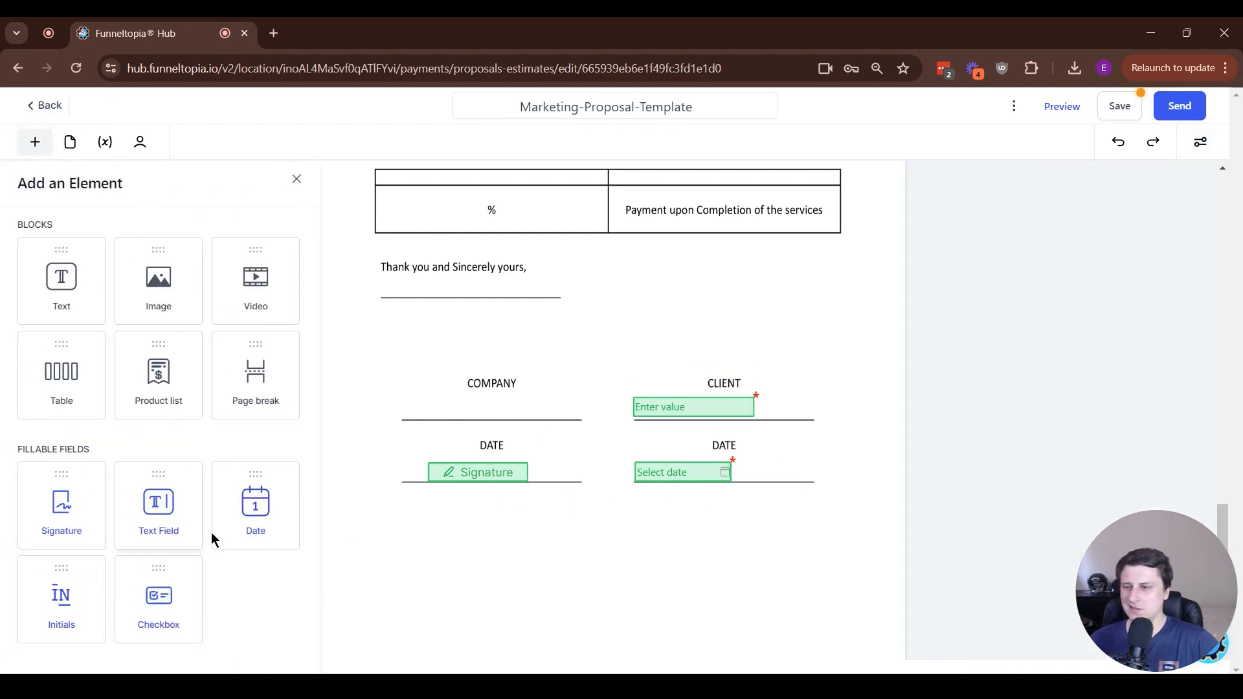
{"action": "left_click", "coordinate": [601, 586]}
Set the document's primary client recipient to the contact from the contacts list
{"action": "left_click", "coordinate": [140, 144]}
{"action": "left_click", "coordinate": [78, 337]}
{"action": "left_click", "coordinate": [71, 391]}
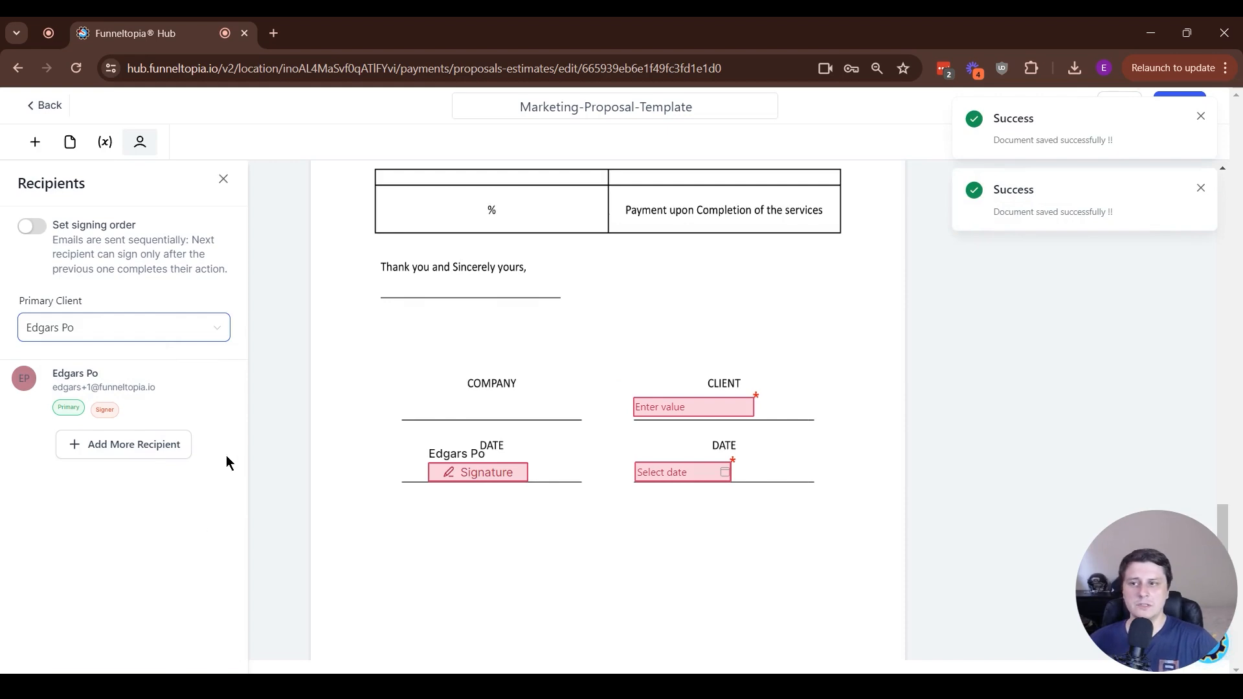
{"action": "left_click_drag", "start_coordinate": [51, 225], "coordinate": [163, 255]}
{"action": "left_click", "coordinate": [175, 254]}
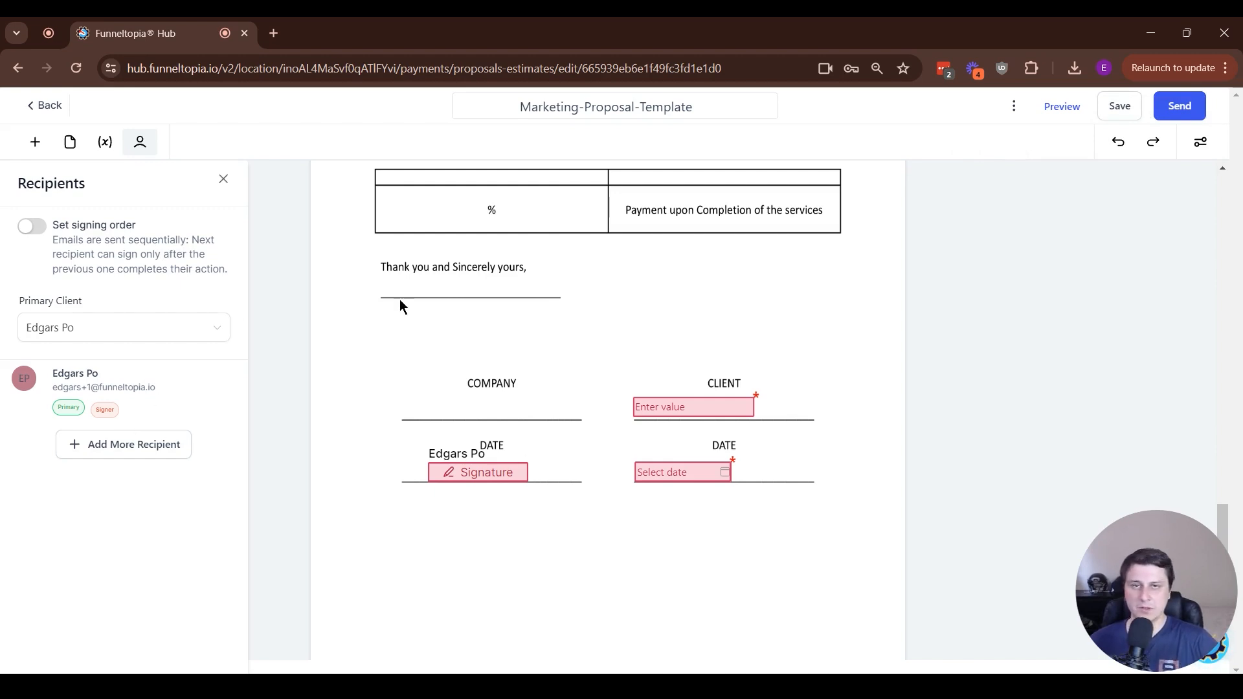
Inspect which recipient each of the text, date and signature fields is assigned to
{"action": "left_click", "coordinate": [625, 539]}
{"action": "left_click", "coordinate": [676, 408]}
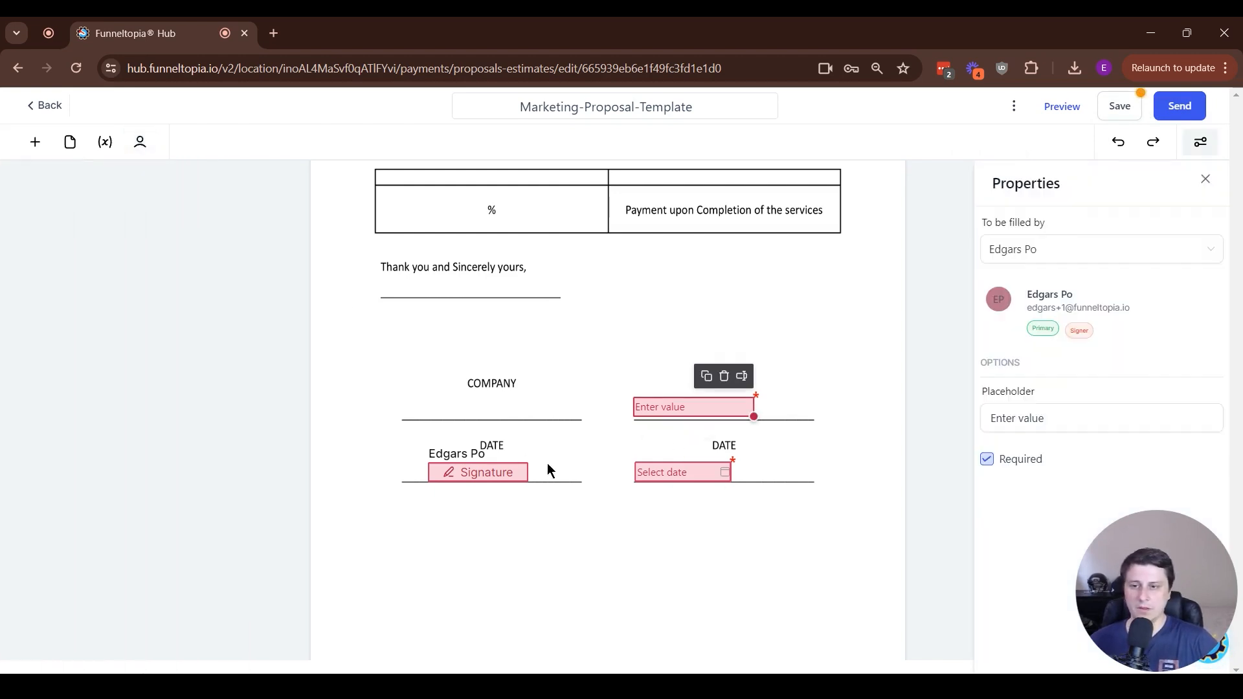
{"action": "left_click", "coordinate": [505, 473]}
{"action": "left_click", "coordinate": [650, 477]}
{"action": "left_click", "coordinate": [663, 407]}
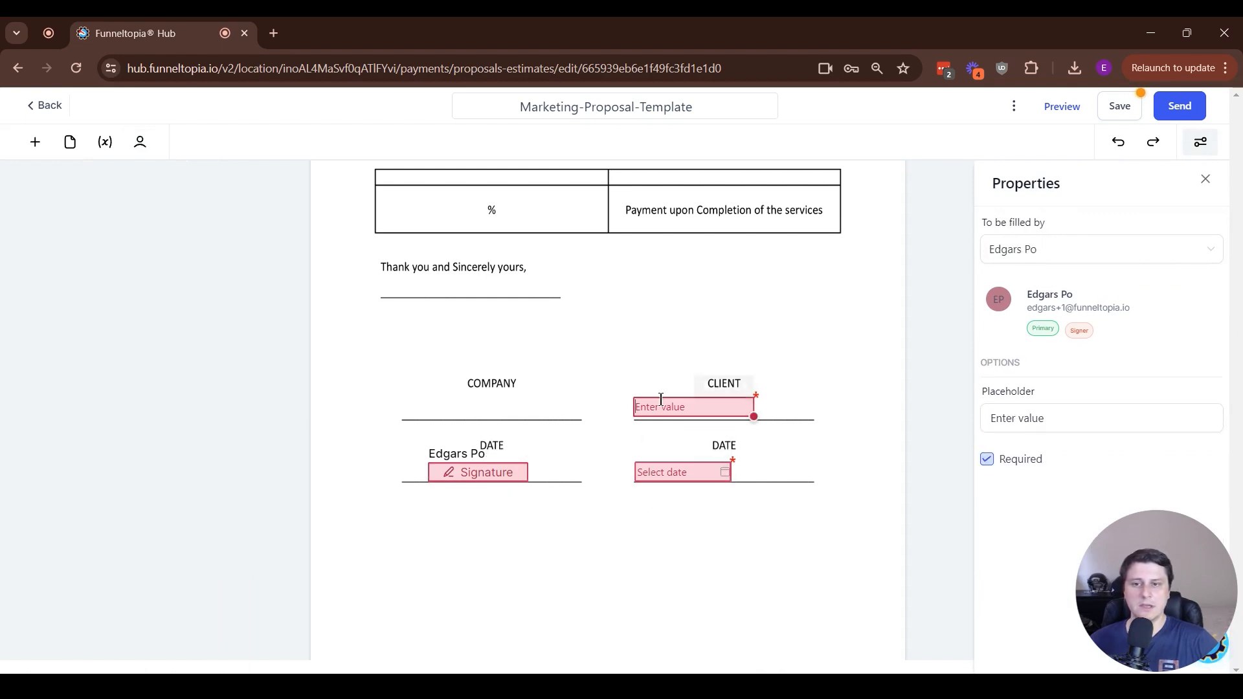
{"action": "left_click", "coordinate": [515, 477]}
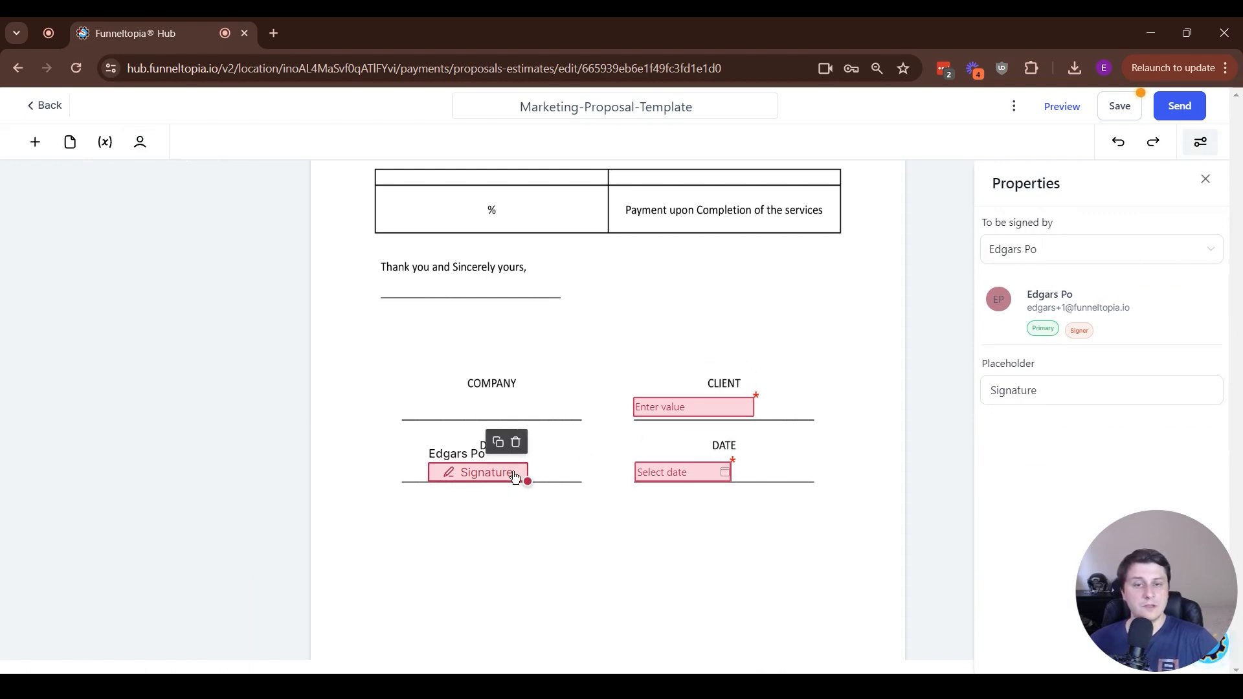
Assign the signature field to the primary client contact
{"action": "left_click", "coordinate": [1032, 252]}
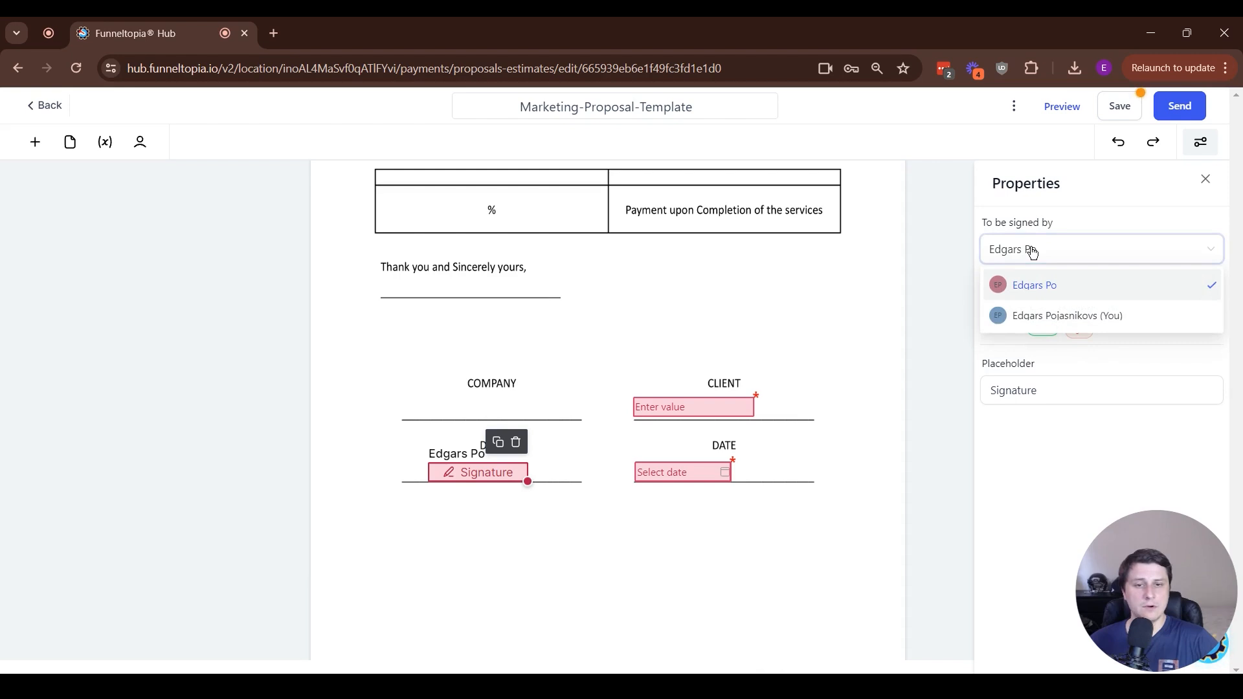
{"action": "left_click", "coordinate": [1004, 322]}
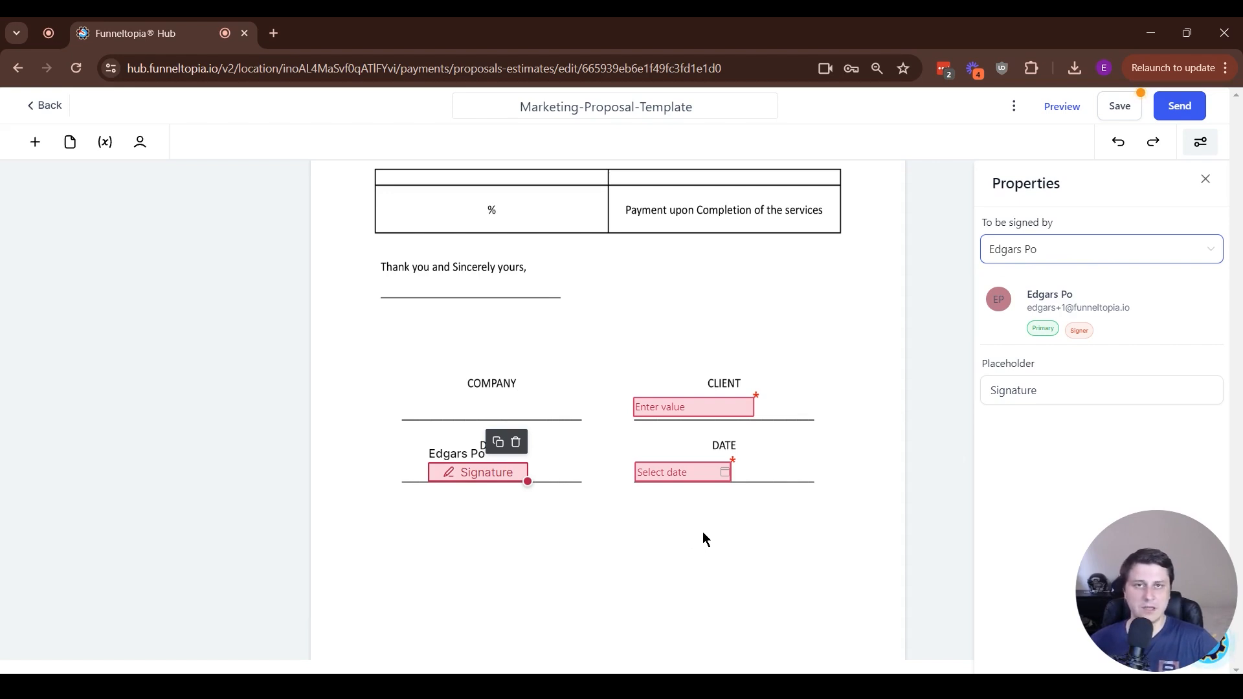
{"action": "left_click", "coordinate": [685, 472]}
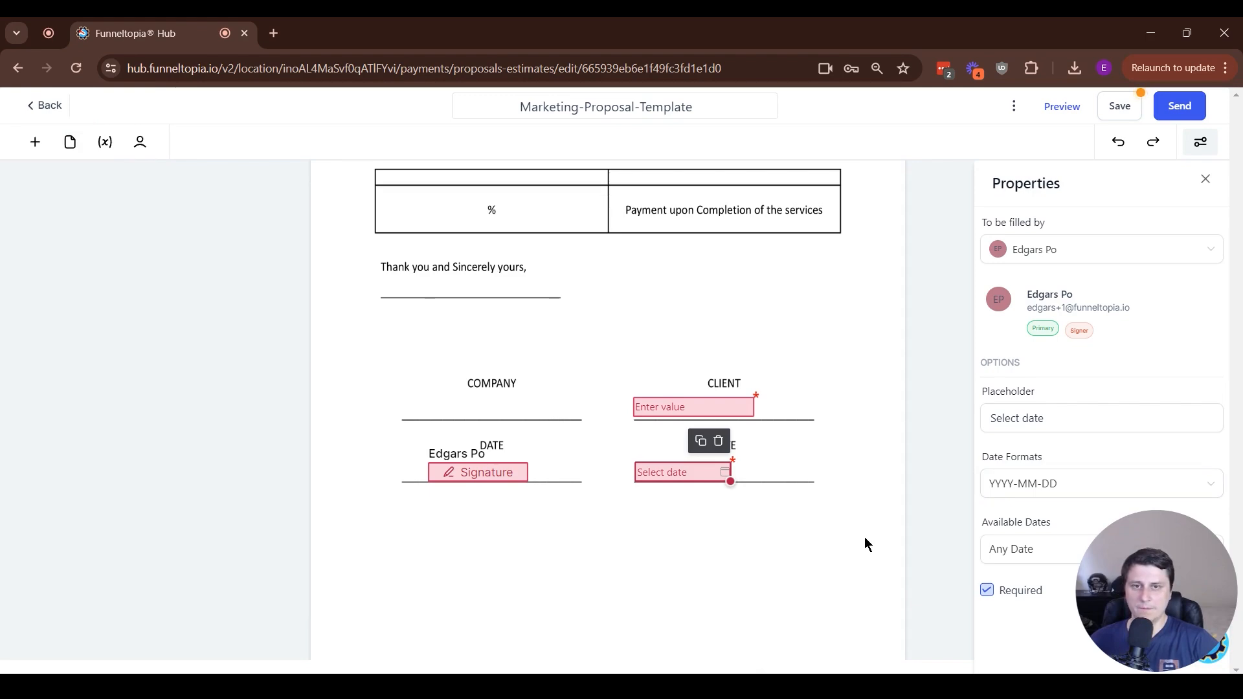
Rename the document to 'Marketing proposal' followed by the client's first name, and save it
{"action": "scroll", "coordinate": [865, 538], "scroll_direction": "up", "scroll_amount": 15}
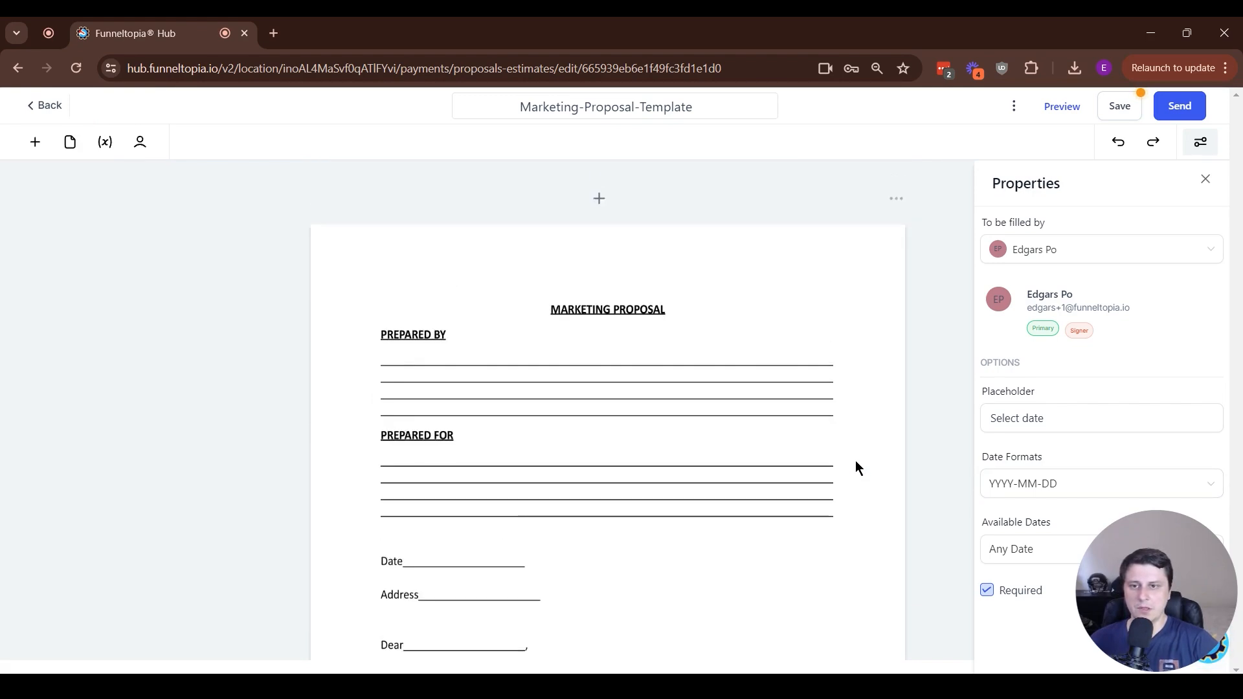
{"action": "scroll", "coordinate": [817, 418], "scroll_direction": "down", "scroll_amount": 15}
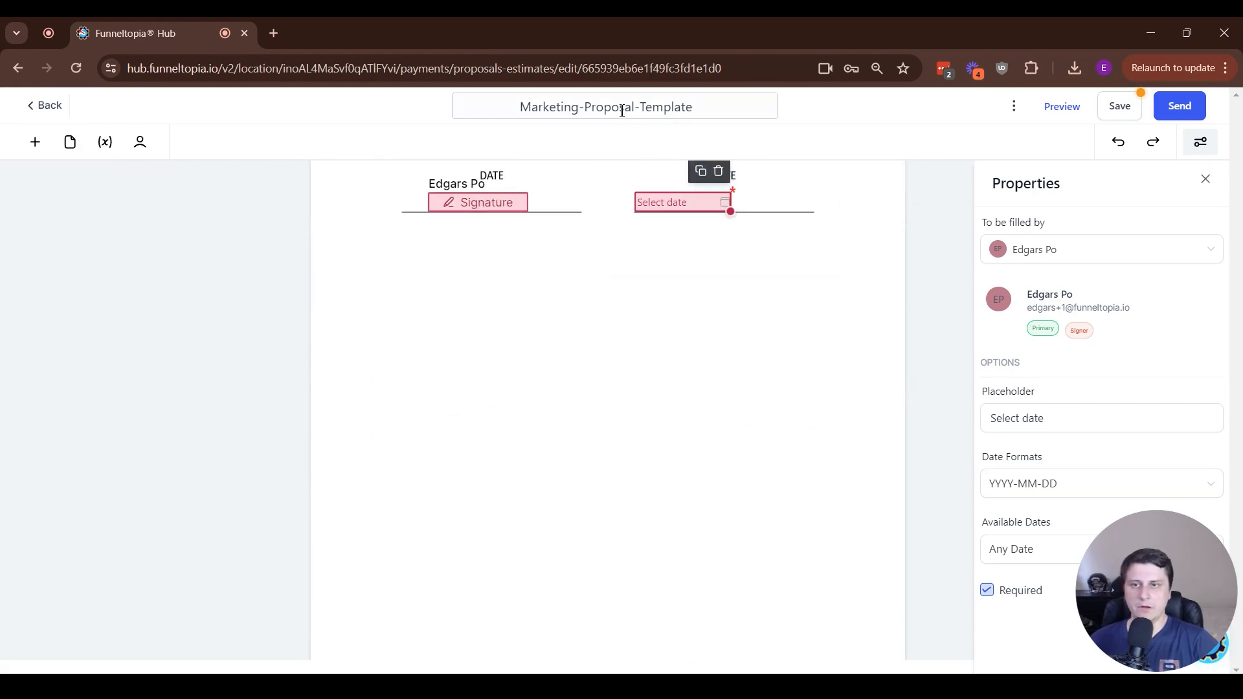
{"action": "left_click", "coordinate": [623, 112]}
{"action": "type", "text": "Marketing "}
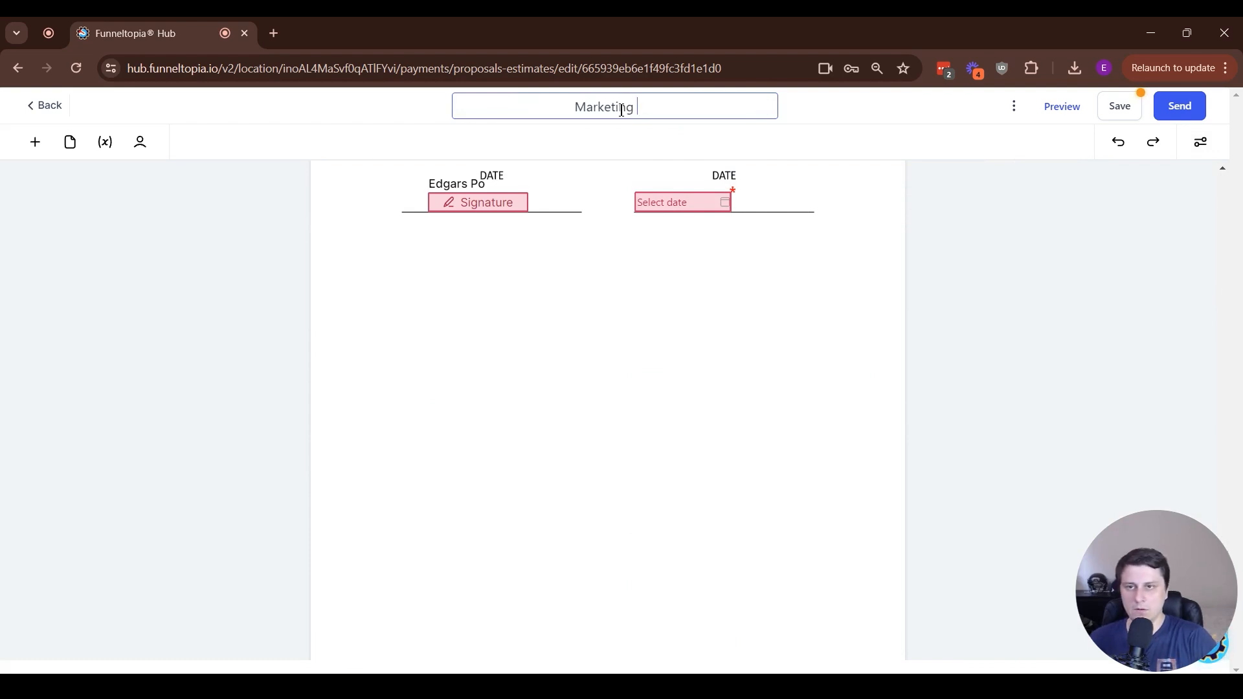
{"action": "type", "text": "proposal Ed"}
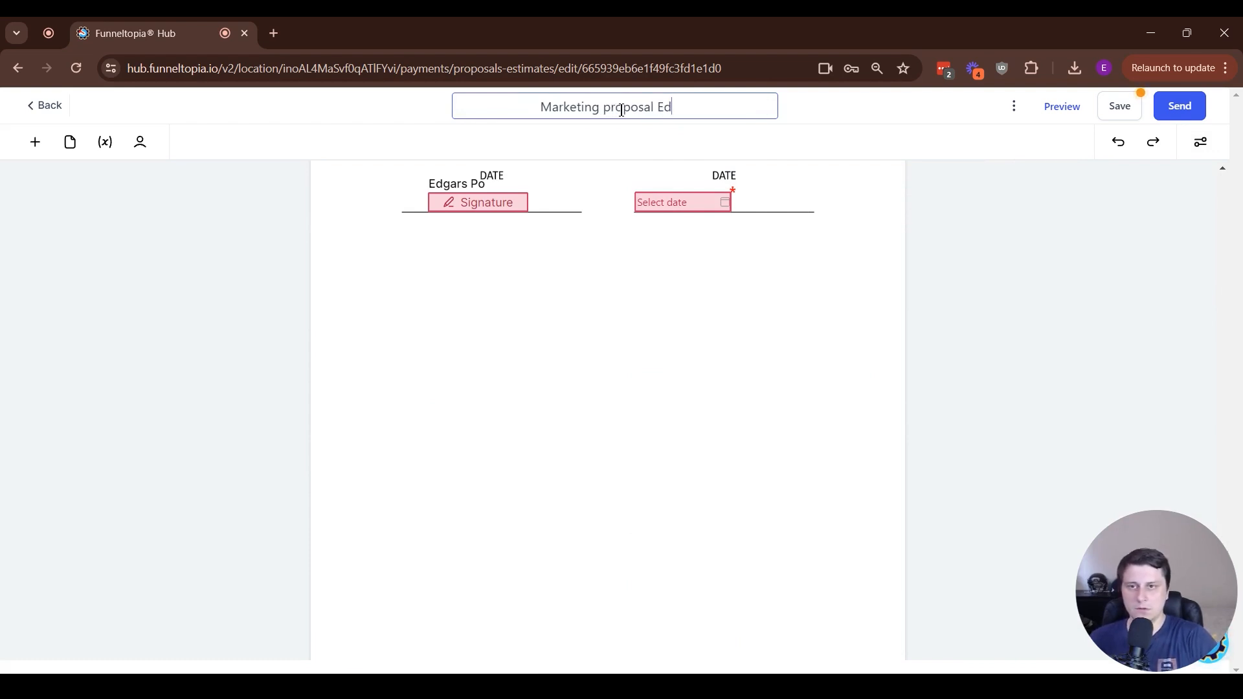
{"action": "type", "text": "gars"}
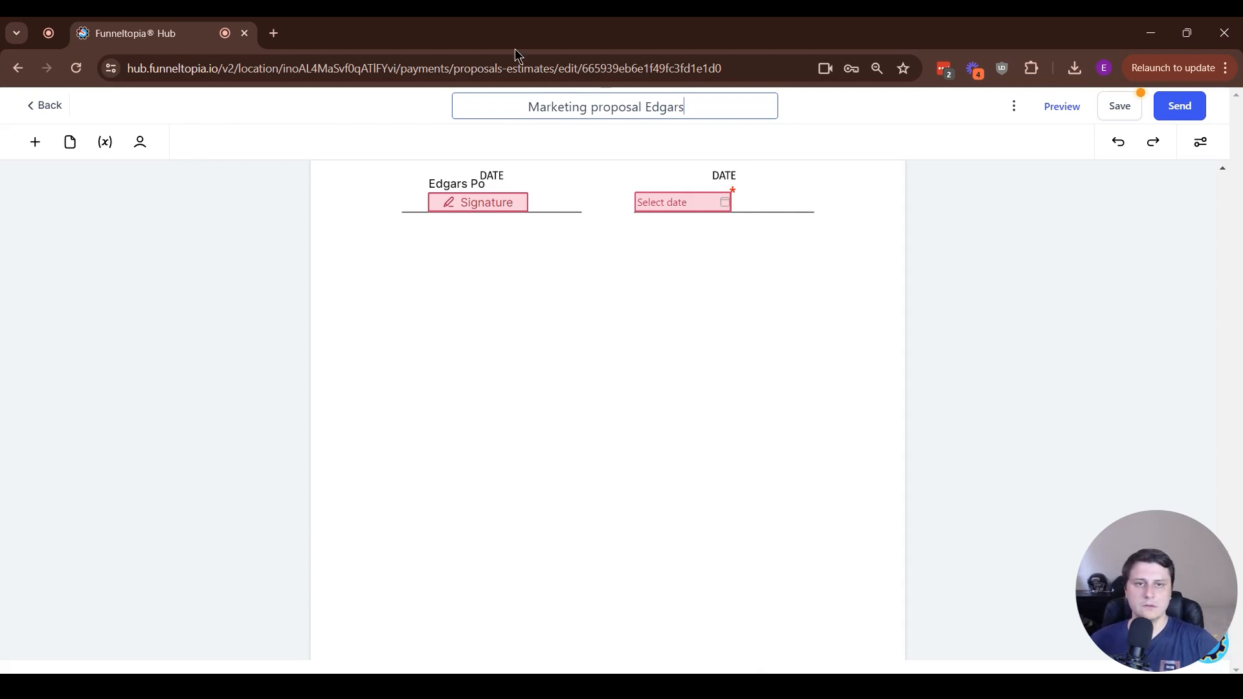
{"action": "left_click", "coordinate": [1119, 107]}
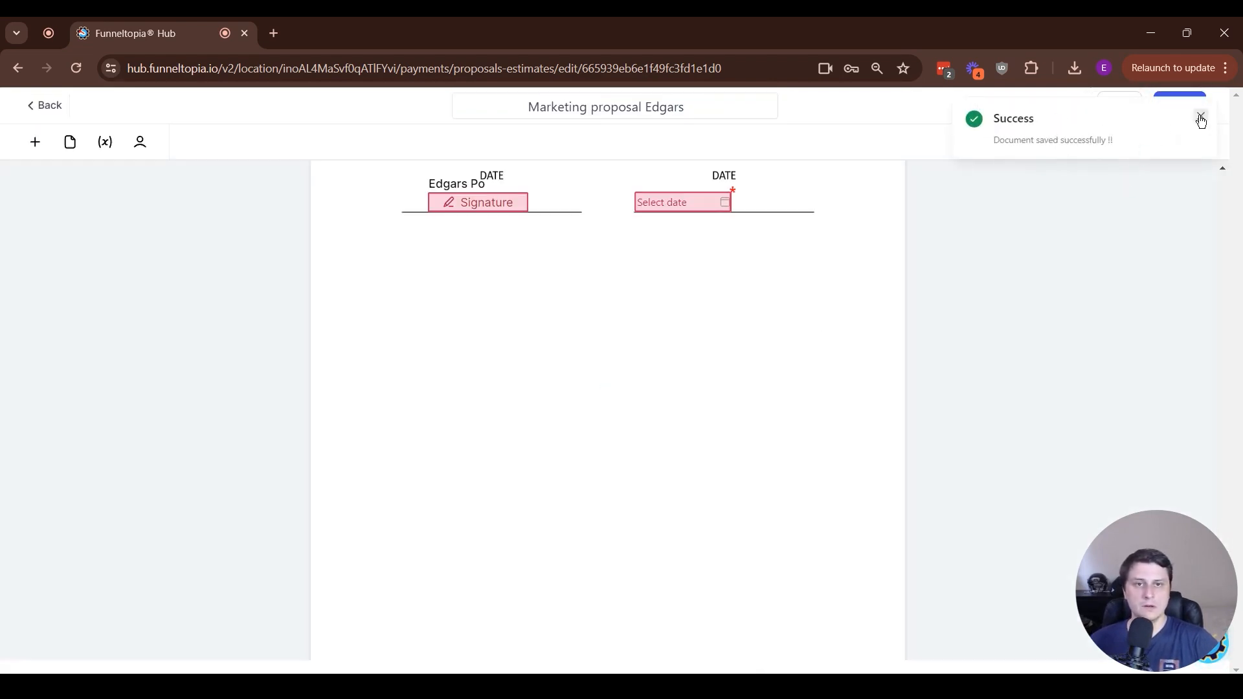
{"action": "left_click", "coordinate": [1201, 118]}
Preview the document in a new tab and review the fillable fields at the end
{"action": "left_click", "coordinate": [1061, 106]}
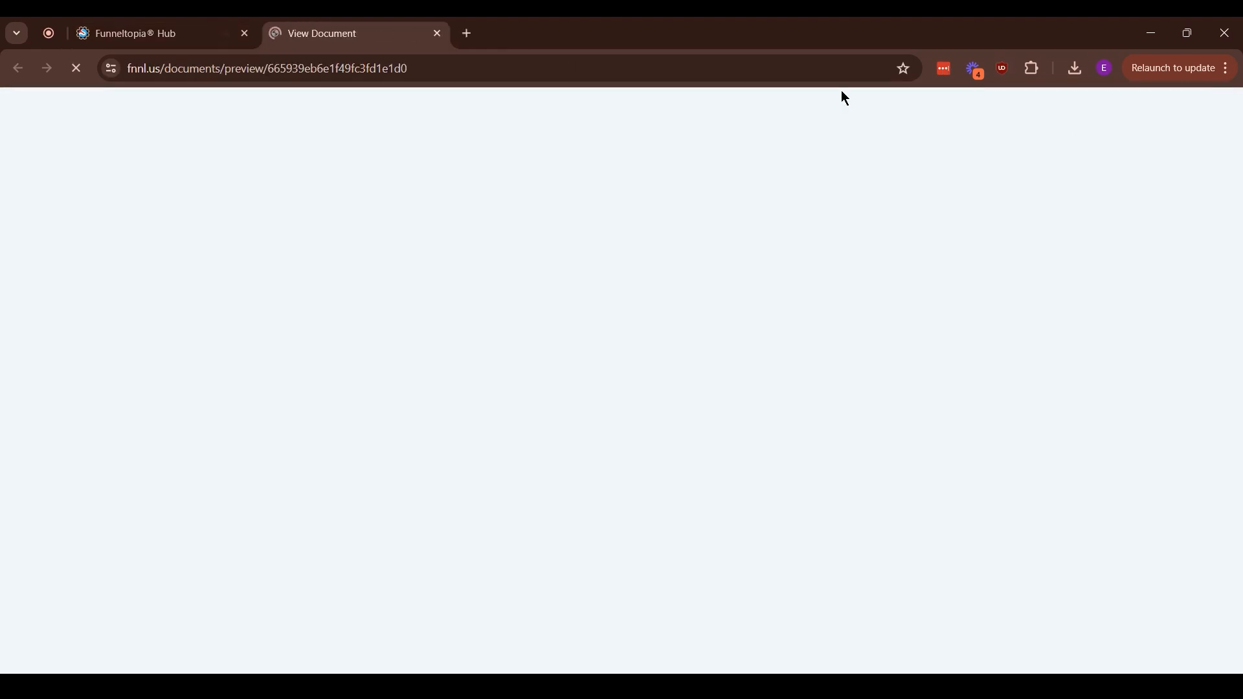
{"action": "scroll", "coordinate": [624, 374], "scroll_direction": "down", "scroll_amount": 15}
{"action": "scroll", "coordinate": [647, 479], "scroll_direction": "up", "scroll_amount": 7}
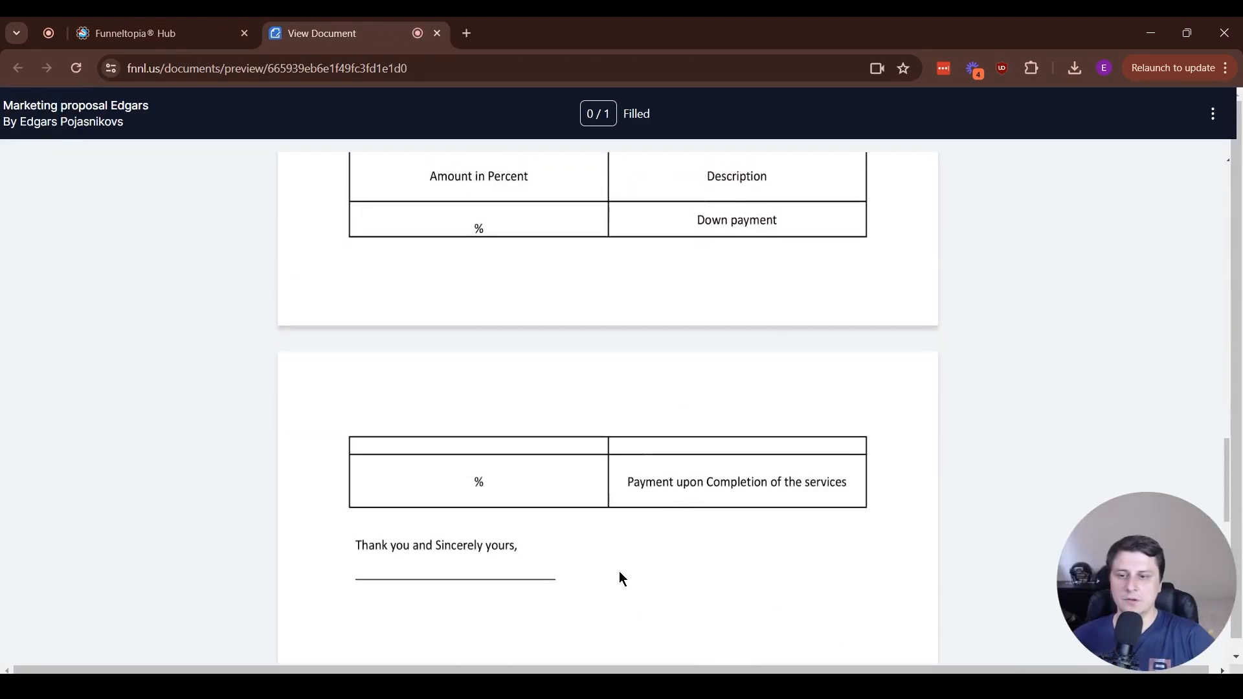
{"action": "scroll", "coordinate": [712, 537], "scroll_direction": "down", "scroll_amount": 5}
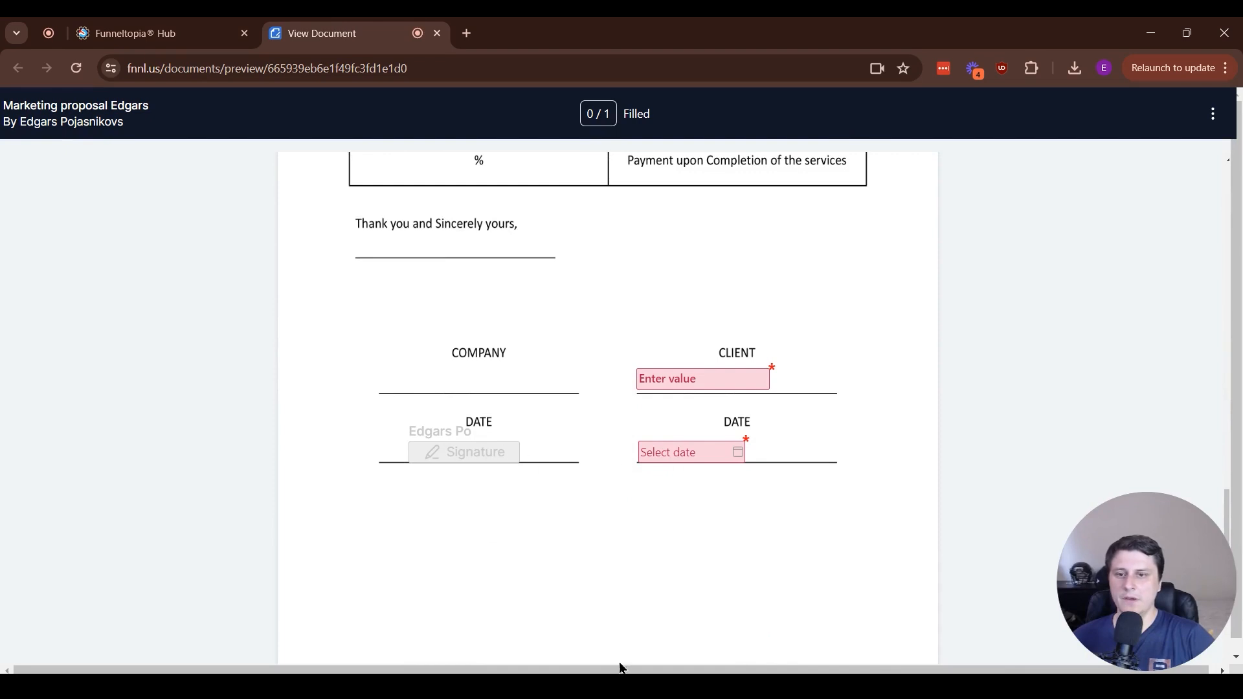
{"action": "left_click", "coordinate": [125, 25]}
{"action": "scroll", "coordinate": [973, 333], "scroll_direction": "up", "scroll_amount": 5}
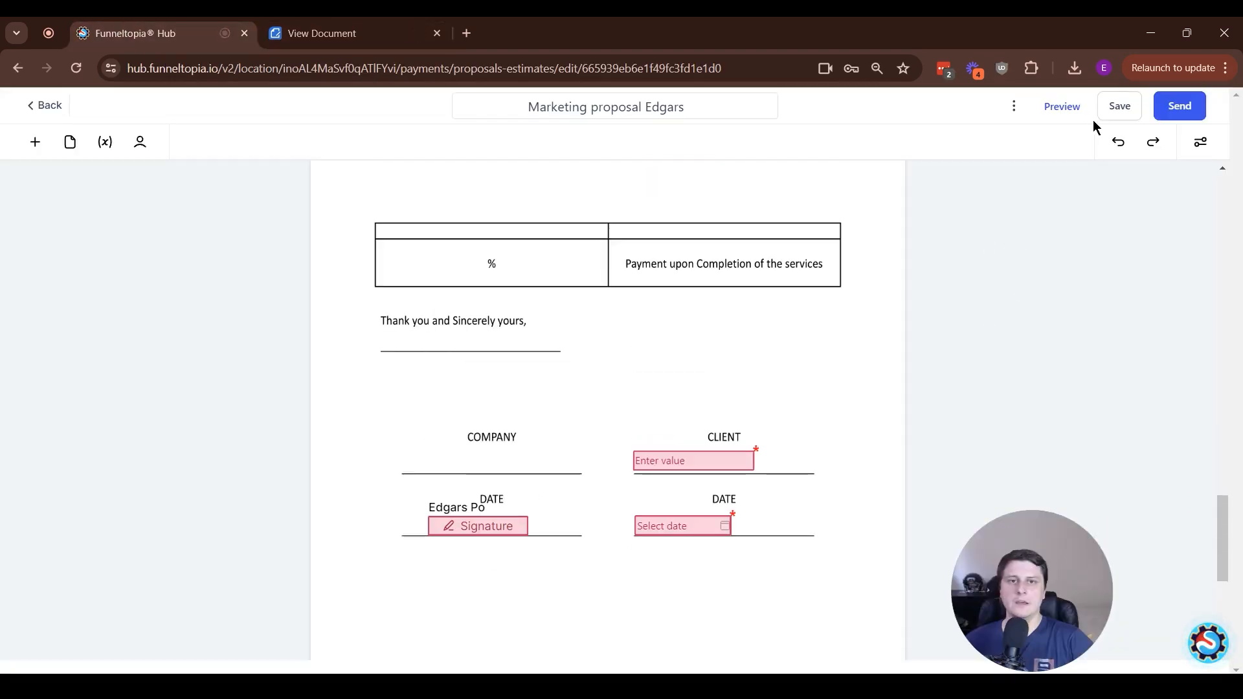
Send the document to the recipient via email
{"action": "left_click", "coordinate": [1204, 115]}
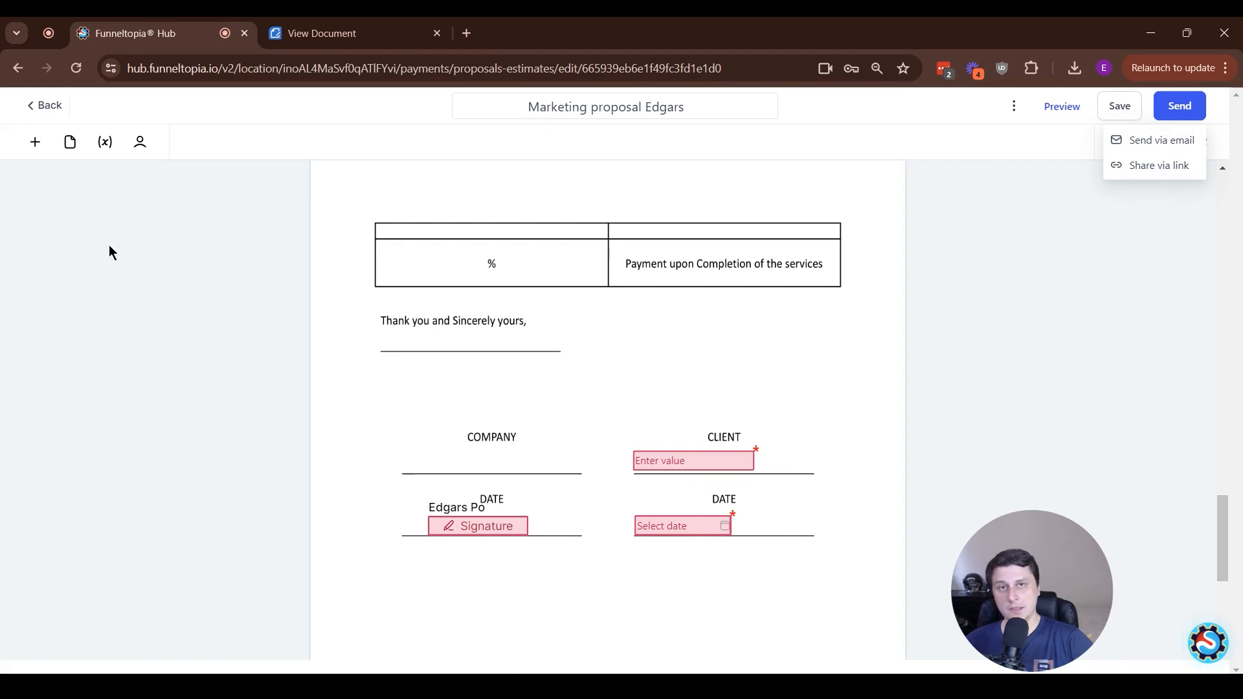
{"action": "left_click", "coordinate": [1156, 141]}
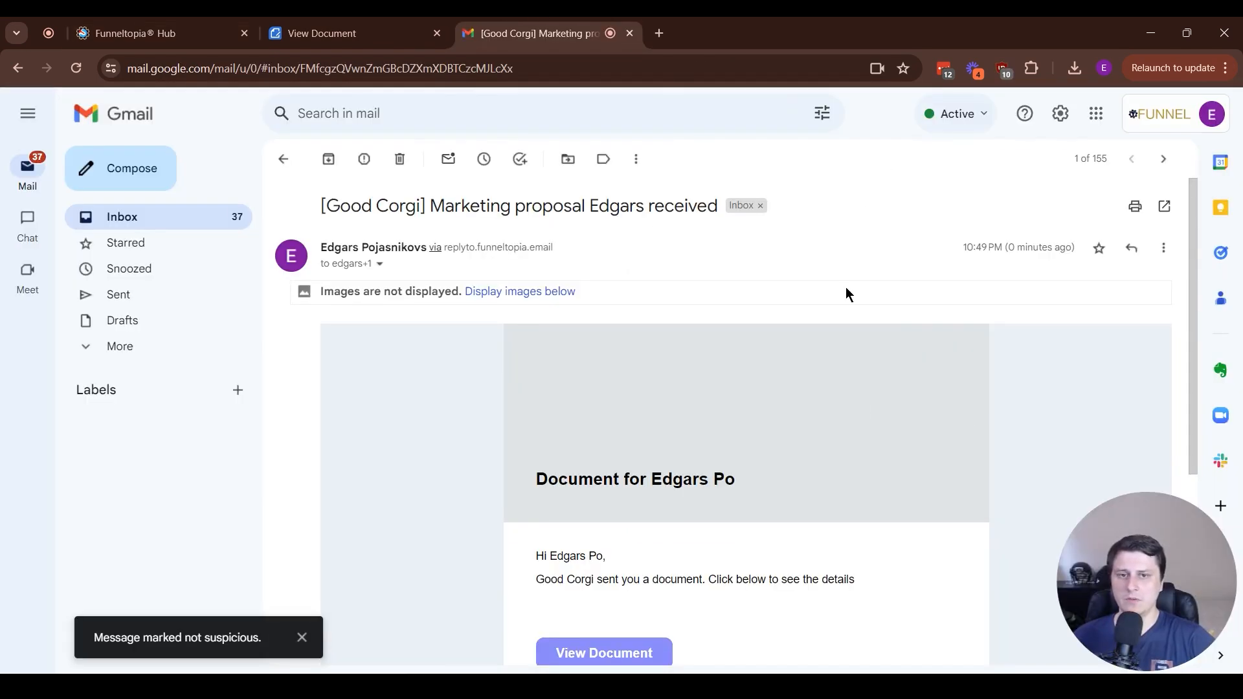
Open the shared document from the received notification email
{"action": "scroll", "coordinate": [847, 290], "scroll_direction": "down", "scroll_amount": 2}
{"action": "scroll", "coordinate": [848, 291], "scroll_direction": "down", "scroll_amount": 1}
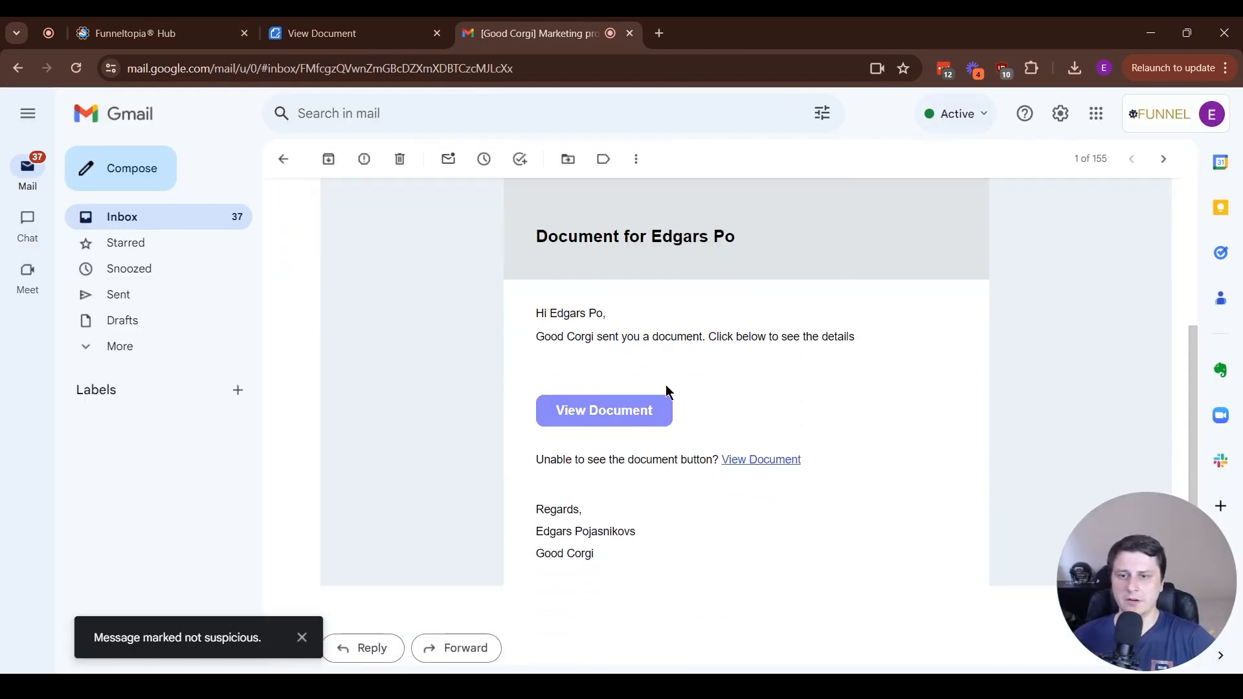
{"action": "left_click", "coordinate": [641, 411]}
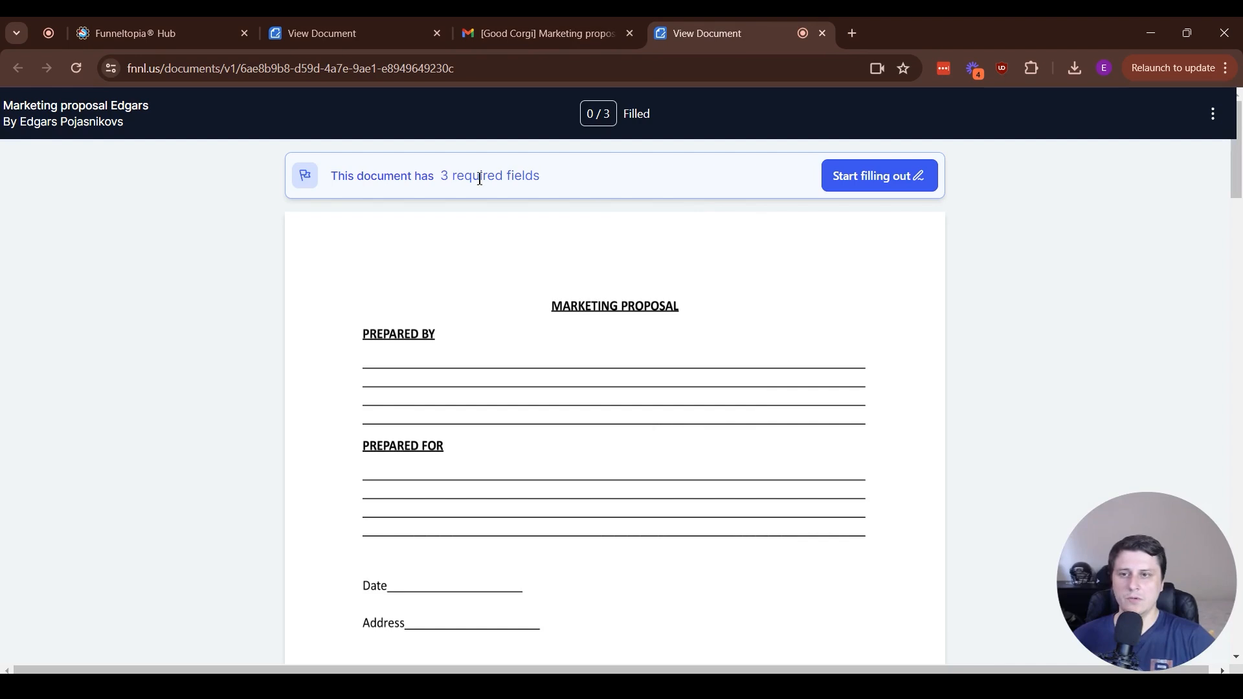
Review the required-fields notice at the top of the client's document view
{"action": "left_click_drag", "start_coordinate": [421, 176], "coordinate": [581, 181]}
{"action": "left_click", "coordinate": [582, 183]}
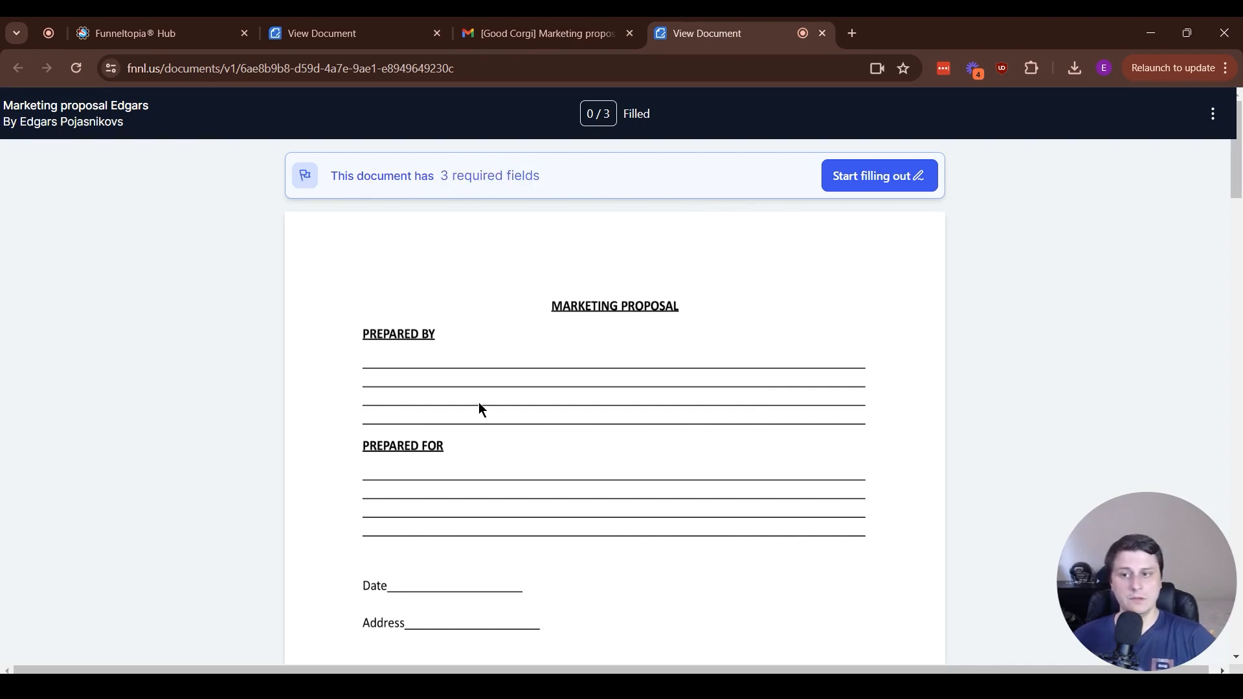
{"action": "scroll", "coordinate": [505, 405], "scroll_direction": "down", "scroll_amount": 4}
{"action": "scroll", "coordinate": [509, 397], "scroll_direction": "up", "scroll_amount": 4}
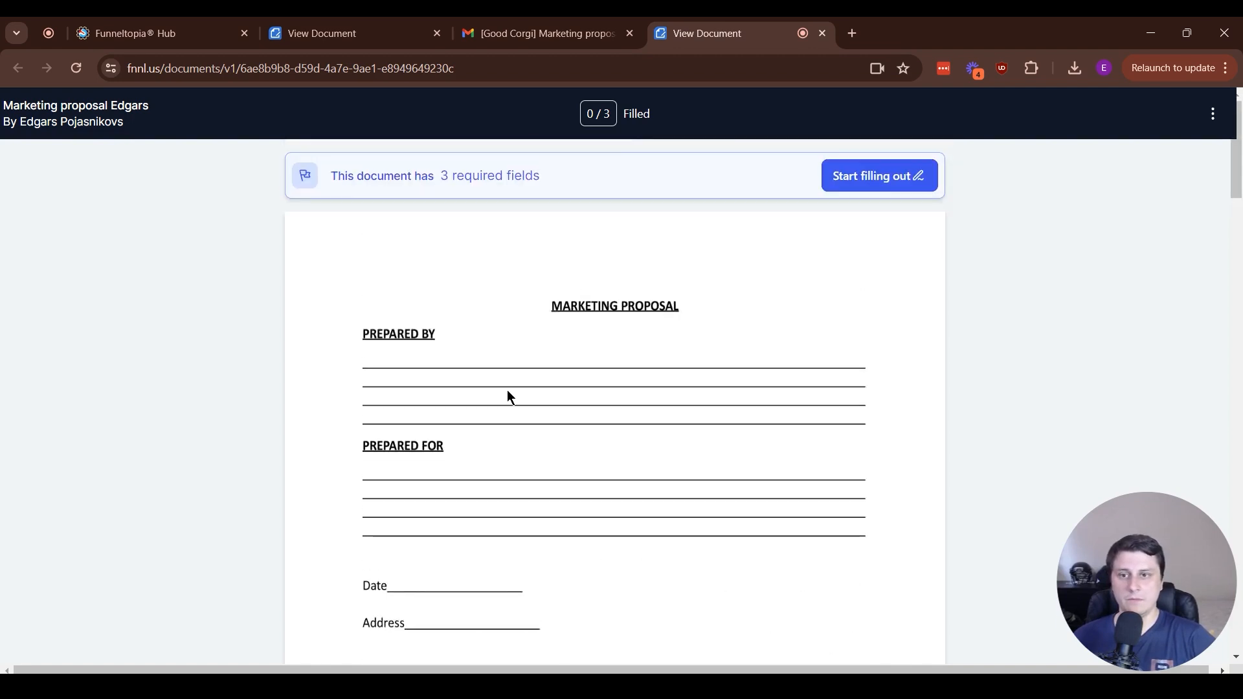
{"action": "left_click_drag", "start_coordinate": [331, 178], "coordinate": [565, 184]}
{"action": "left_click", "coordinate": [565, 183]}
{"action": "left_click_drag", "start_coordinate": [406, 177], "coordinate": [594, 182]}
{"action": "left_click", "coordinate": [602, 185]}
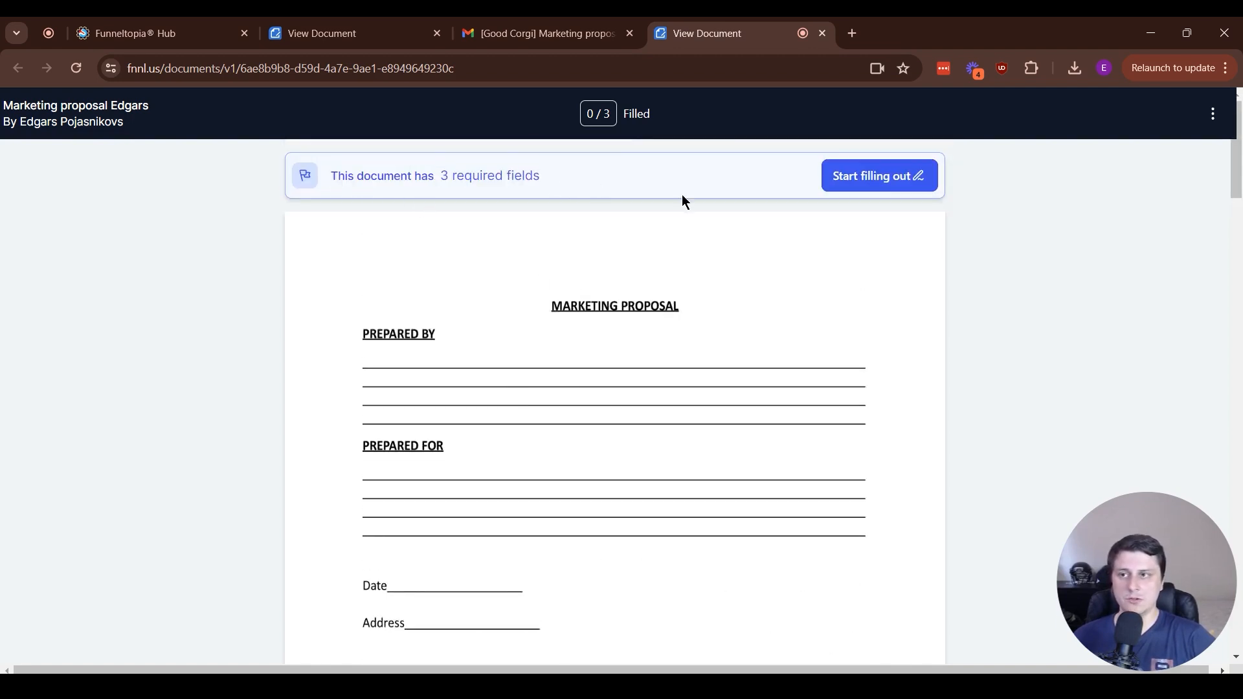
Start filling out the document and enter 'sadsadasd' in the client text field
{"action": "left_click", "coordinate": [875, 185]}
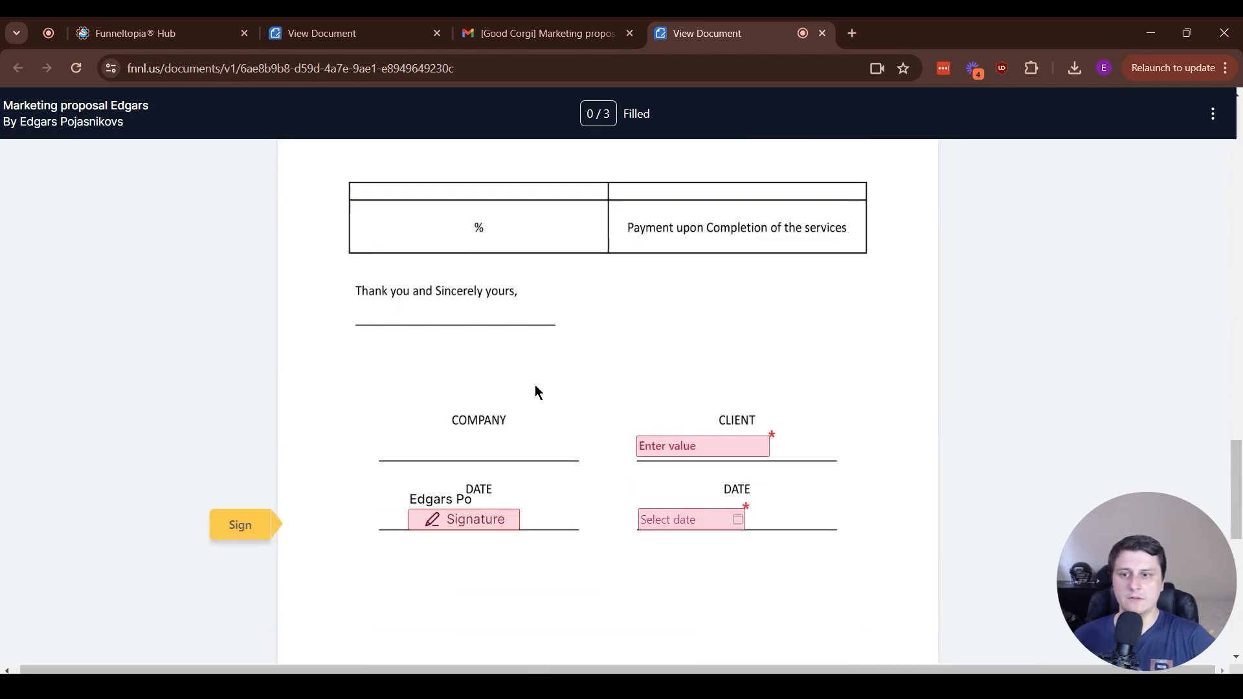
{"action": "left_click", "coordinate": [726, 445]}
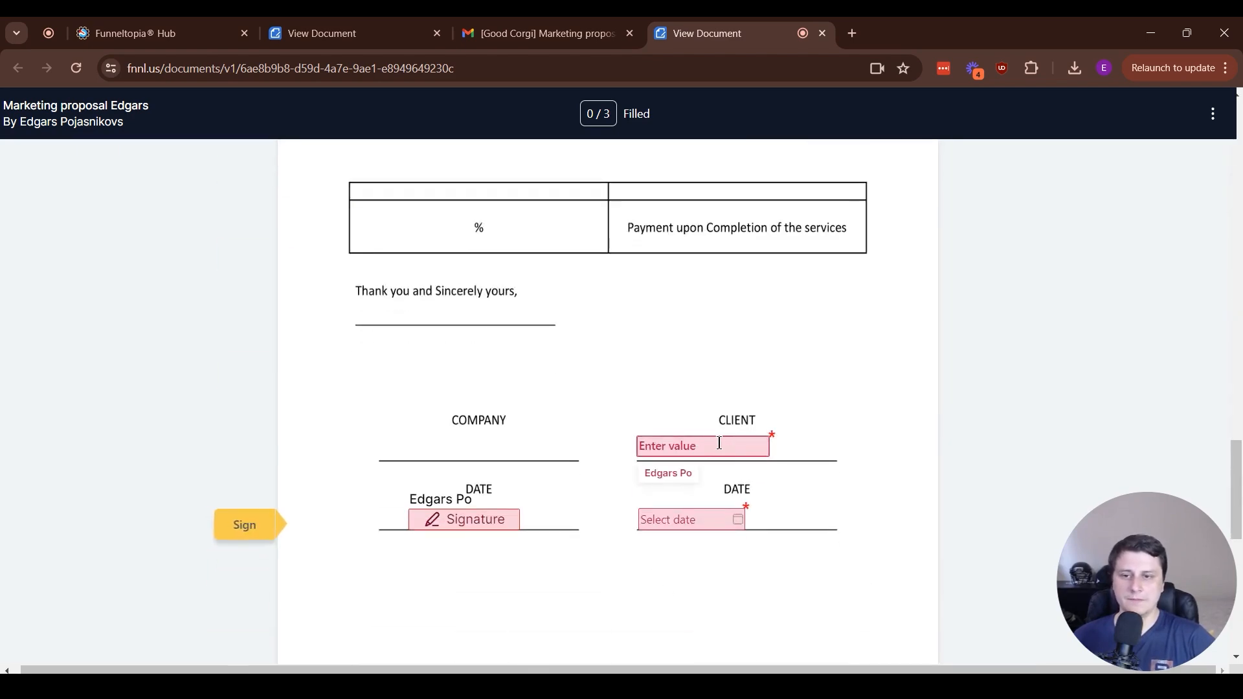
{"action": "scroll", "coordinate": [723, 446], "scroll_direction": "up", "scroll_amount": 1}
{"action": "type", "text": "sadsadasd"}
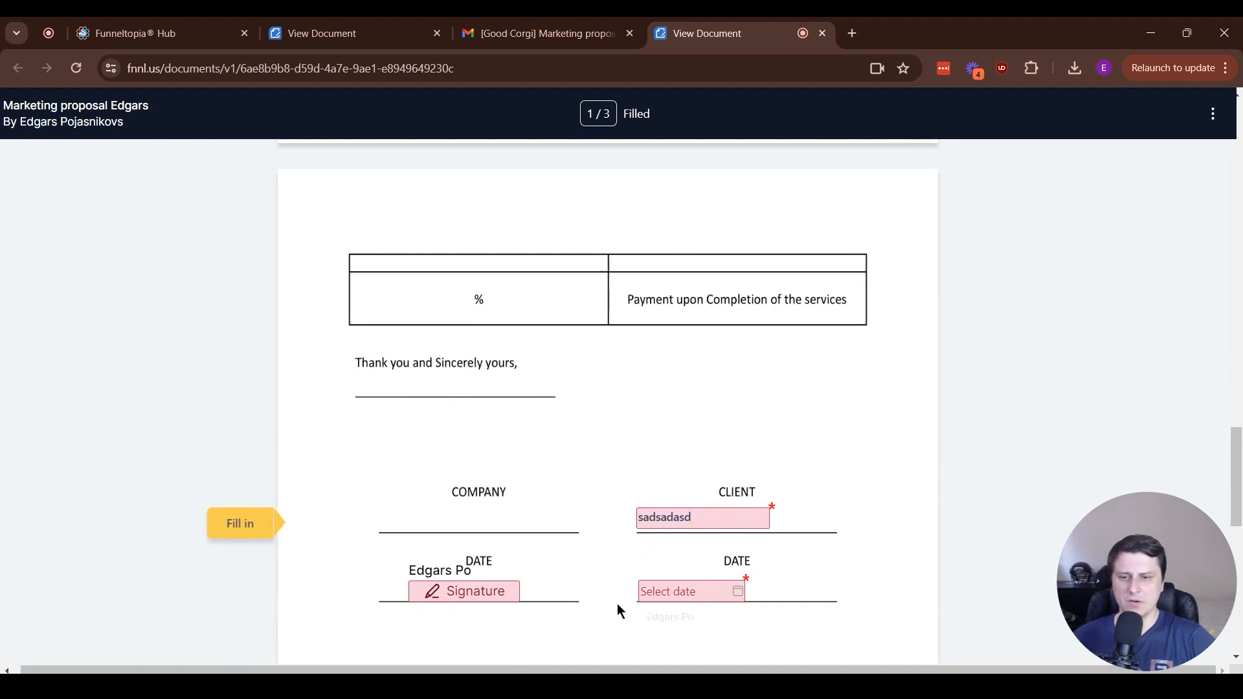
Accept and sign the signature field with the typed signature, and pick 30 May 2024 as the date
{"action": "left_click", "coordinate": [465, 592]}
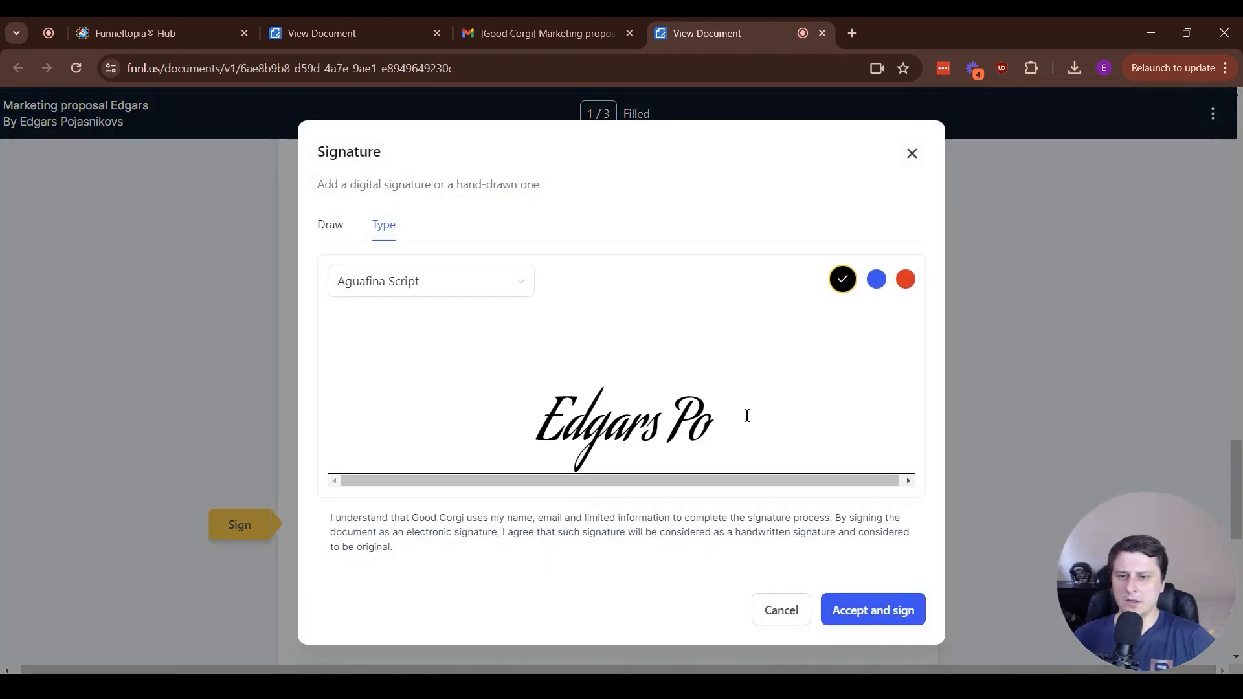
{"action": "left_click", "coordinate": [863, 616]}
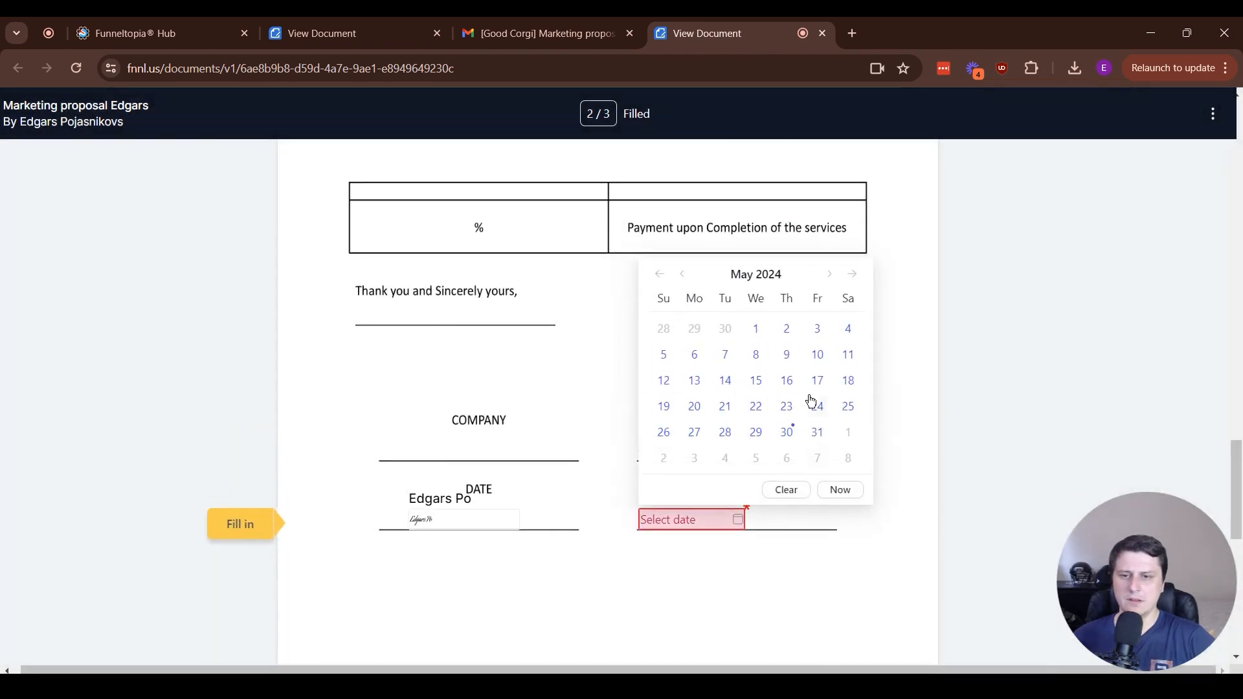
{"action": "left_click", "coordinate": [791, 434]}
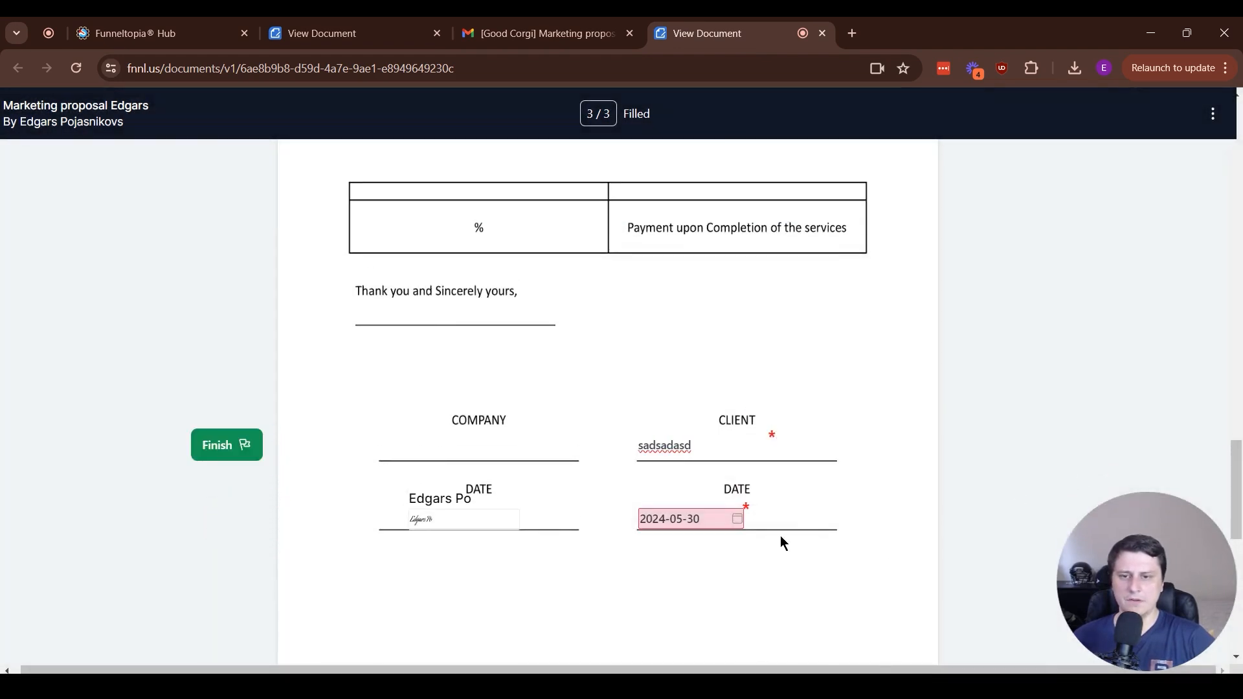
Finish filling out the document as the client
{"action": "left_click", "coordinate": [218, 446]}
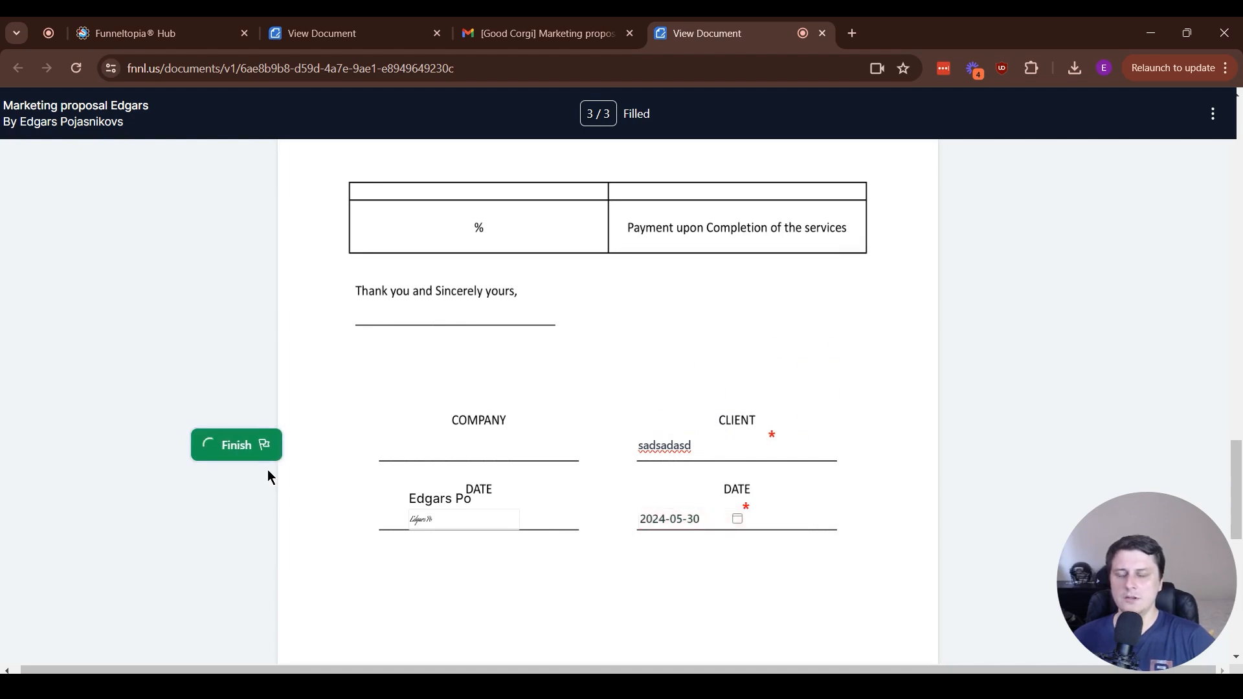
{"action": "left_click_drag", "start_coordinate": [990, 143], "coordinate": [1160, 170]}
{"action": "left_click", "coordinate": [1159, 169]}
{"action": "left_click_drag", "start_coordinate": [996, 147], "coordinate": [1108, 163]}
{"action": "left_click", "coordinate": [1107, 350]}
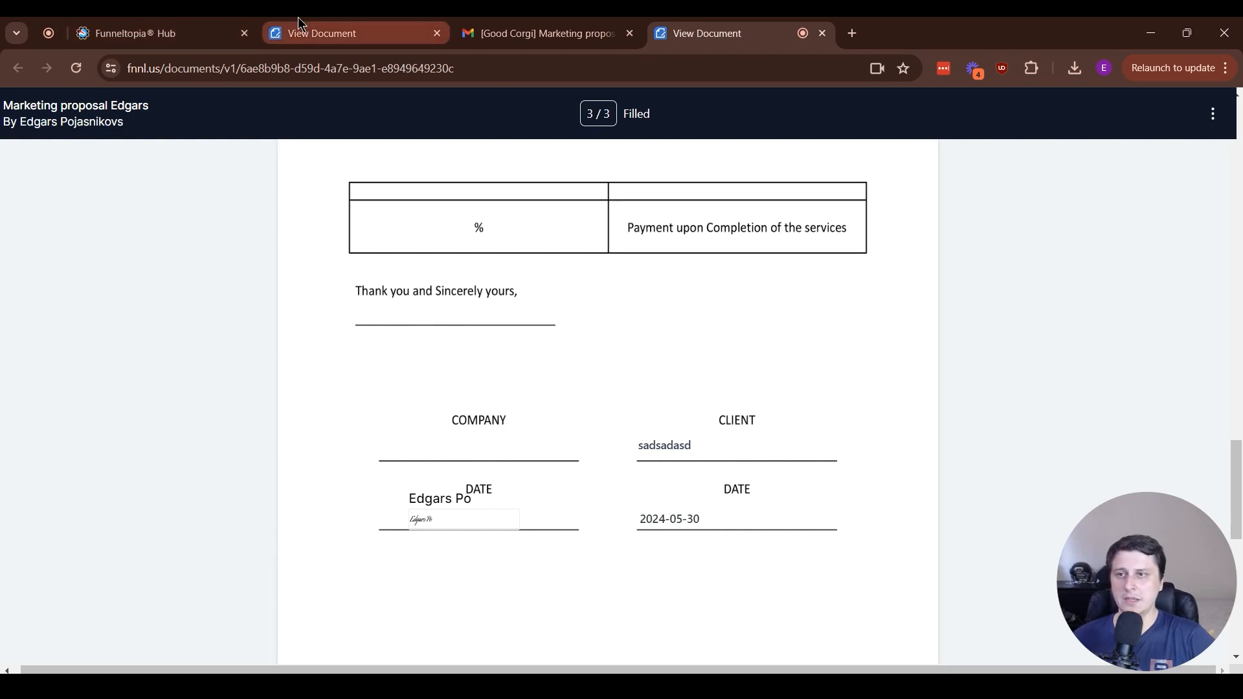
Return to the documents list and in Product Invoicing settings turn on automatic invoice sending after document completion, then save
{"action": "left_click", "coordinate": [169, 26]}
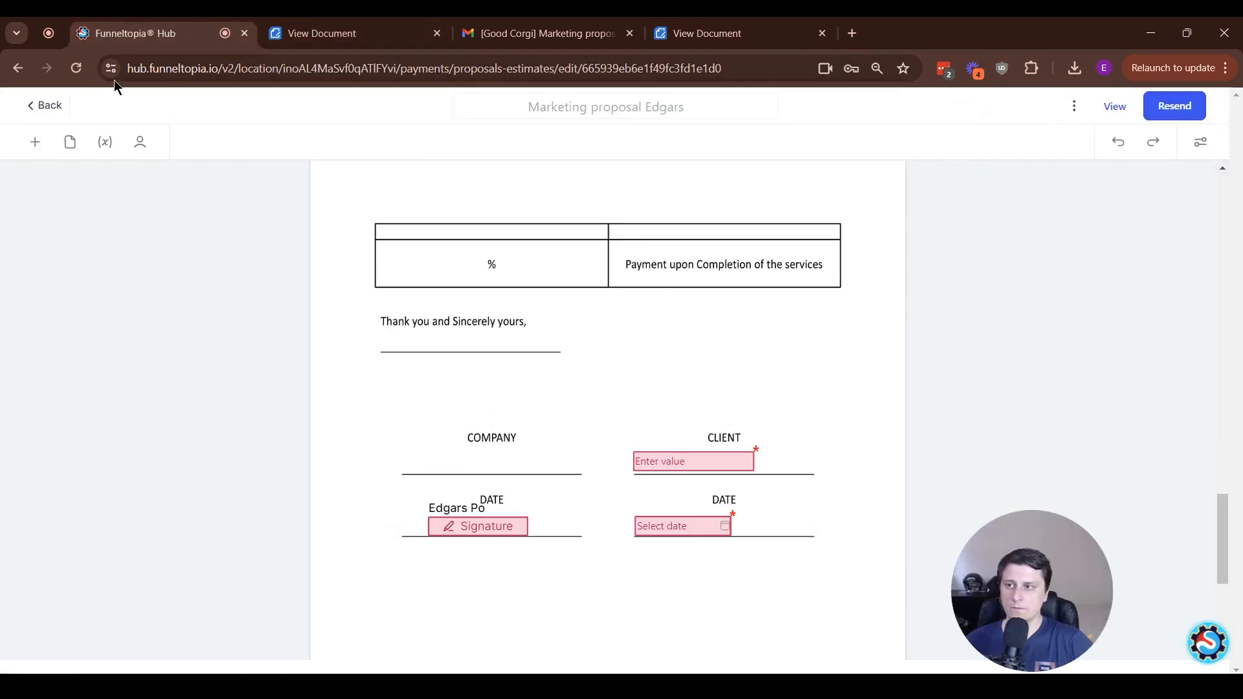
{"action": "left_click", "coordinate": [31, 105]}
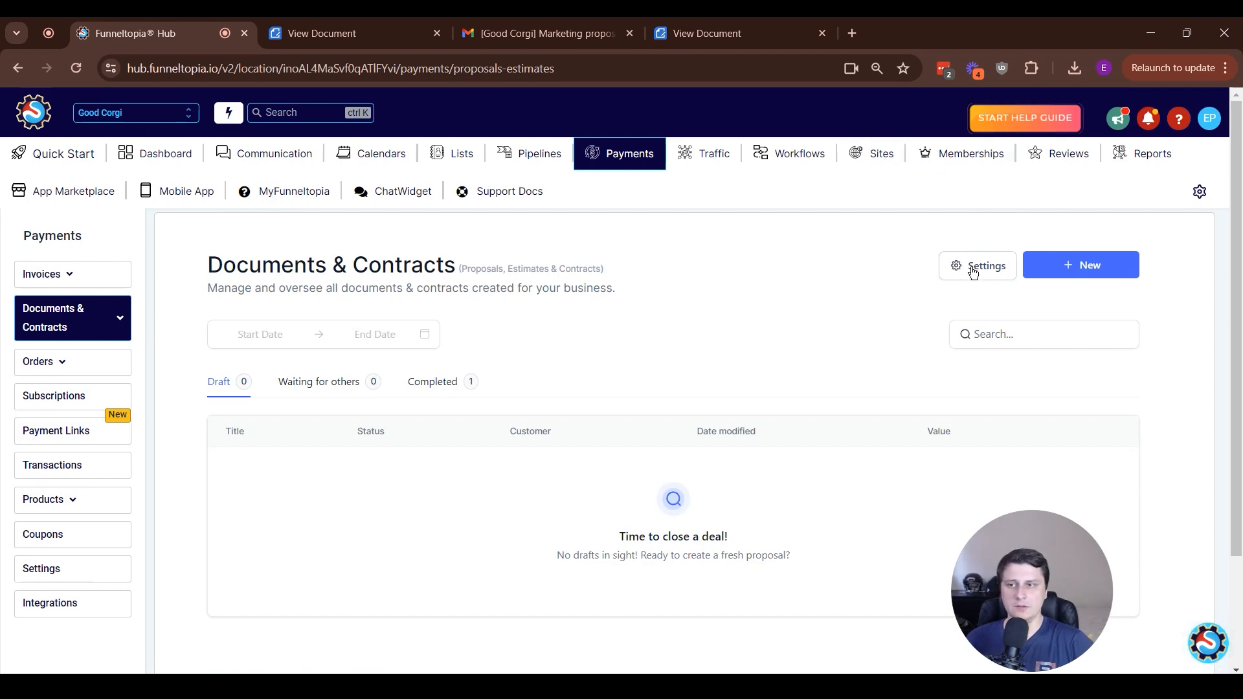
{"action": "left_click", "coordinate": [973, 273]}
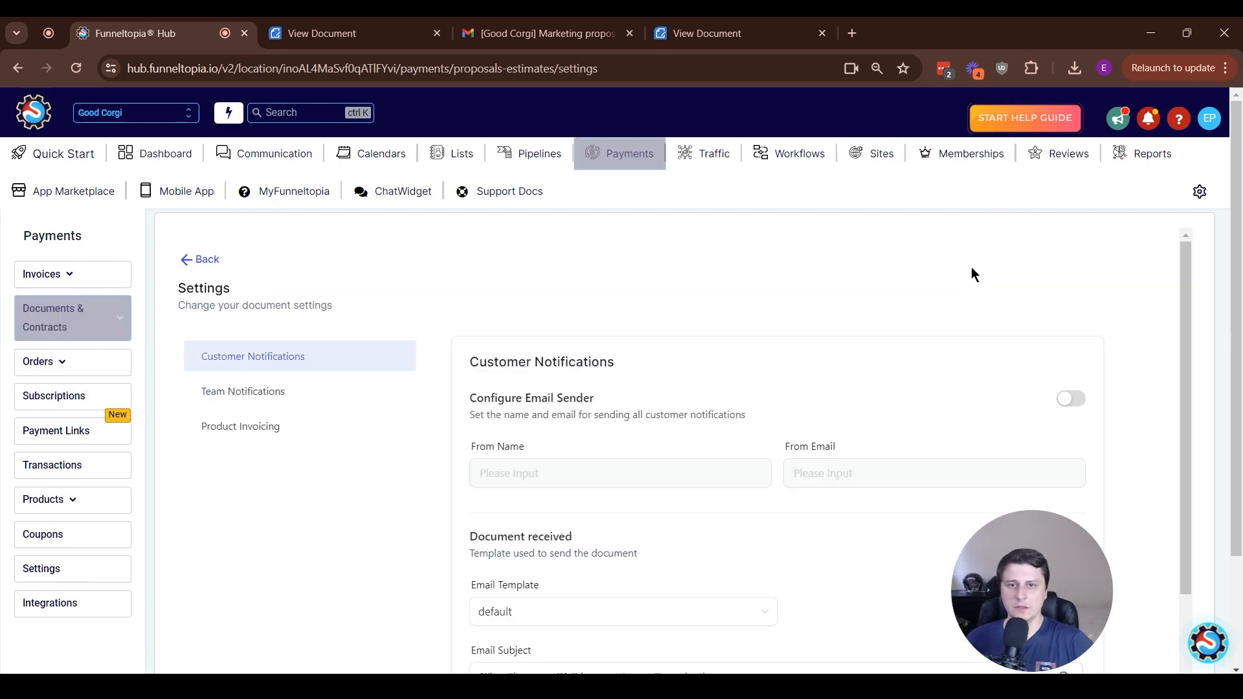
{"action": "left_click", "coordinate": [285, 426]}
{"action": "scroll", "coordinate": [1179, 291], "scroll_direction": "down", "scroll_amount": 2}
{"action": "left_click", "coordinate": [1074, 277]}
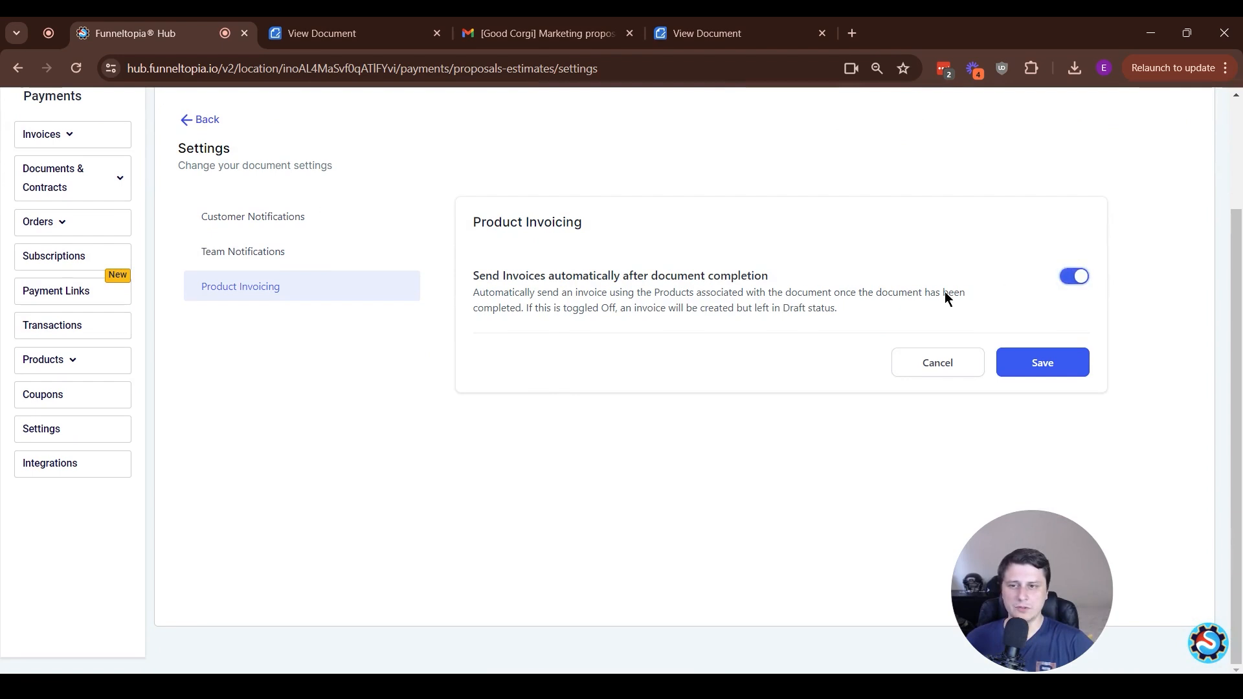
{"action": "left_click_drag", "start_coordinate": [485, 275], "coordinate": [725, 295]}
{"action": "left_click", "coordinate": [631, 283]}
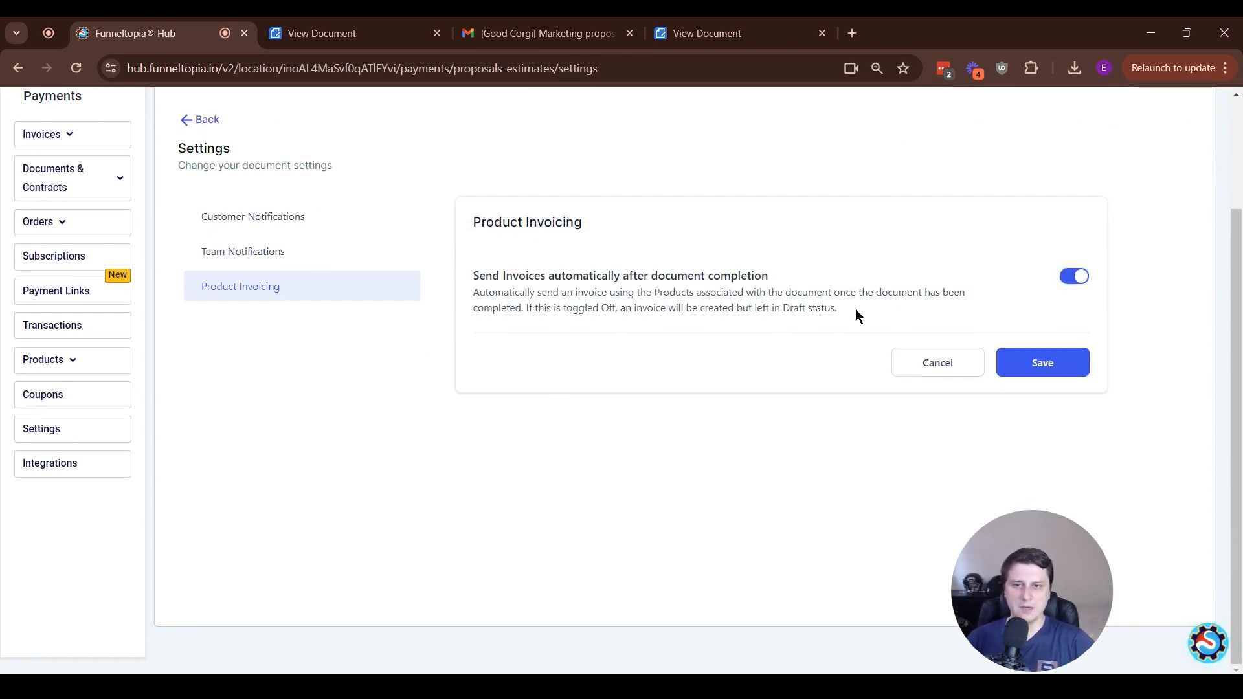
{"action": "left_click", "coordinate": [1060, 363]}
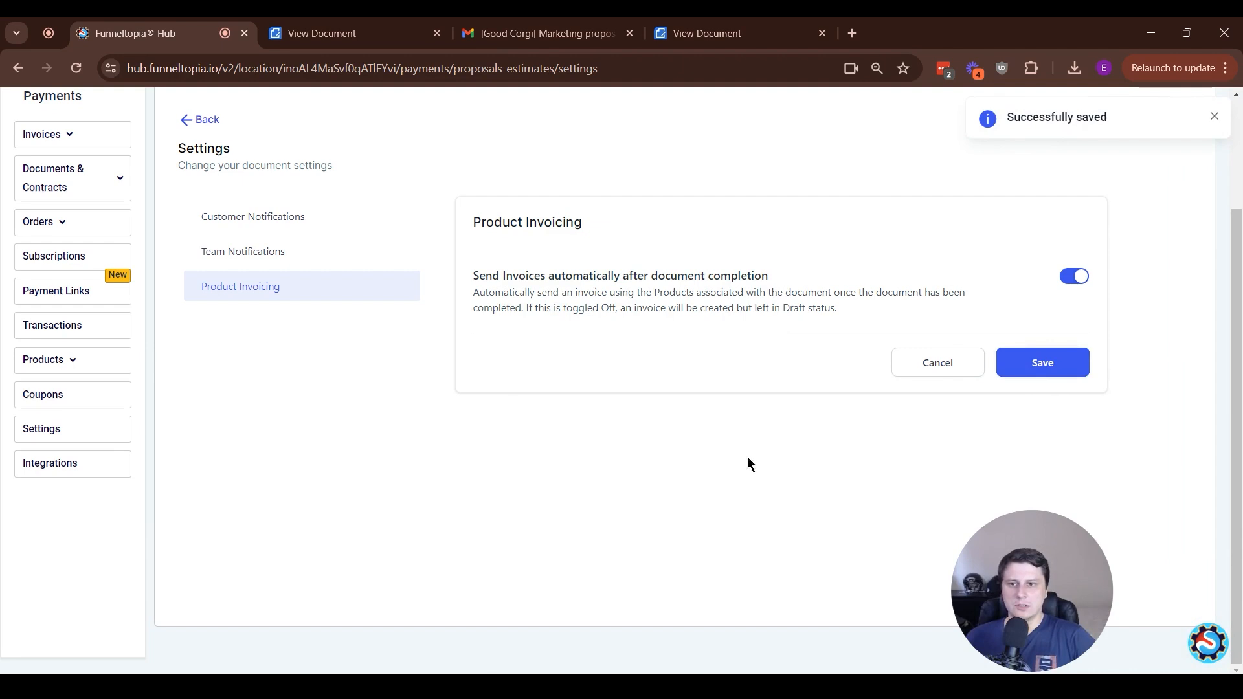
Open the support help widget
{"action": "scroll", "coordinate": [757, 457], "scroll_direction": "up", "scroll_amount": 2}
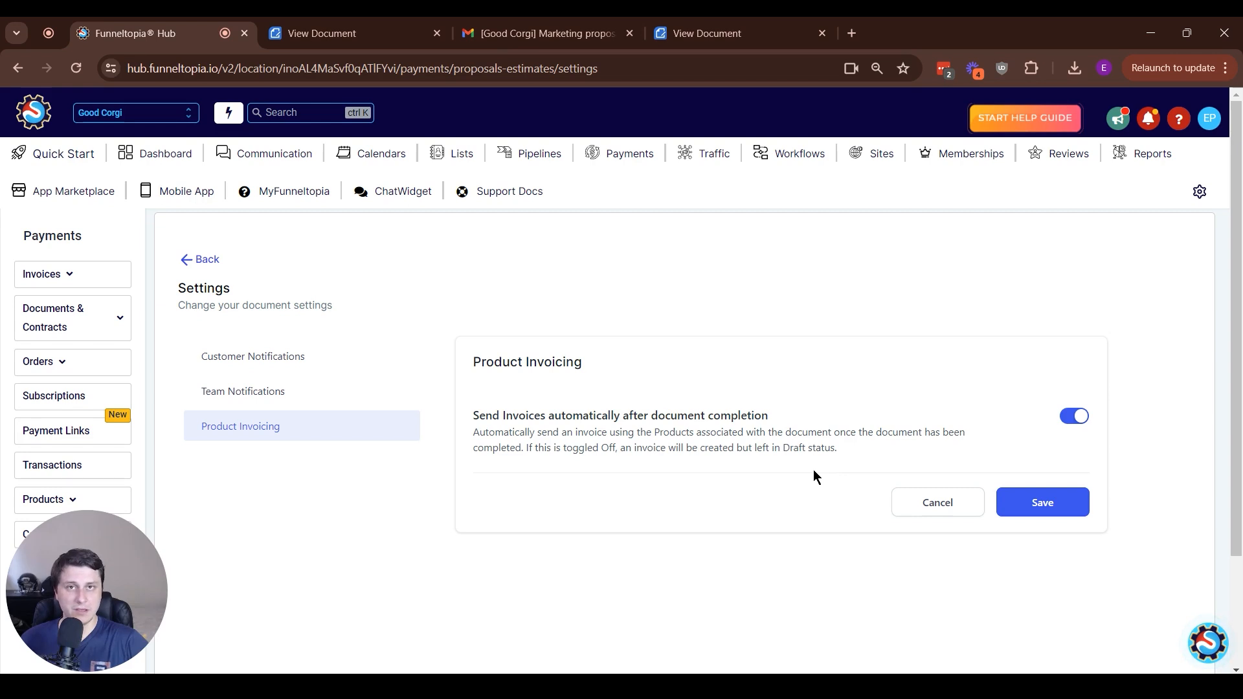
{"action": "left_click", "coordinate": [1206, 639]}
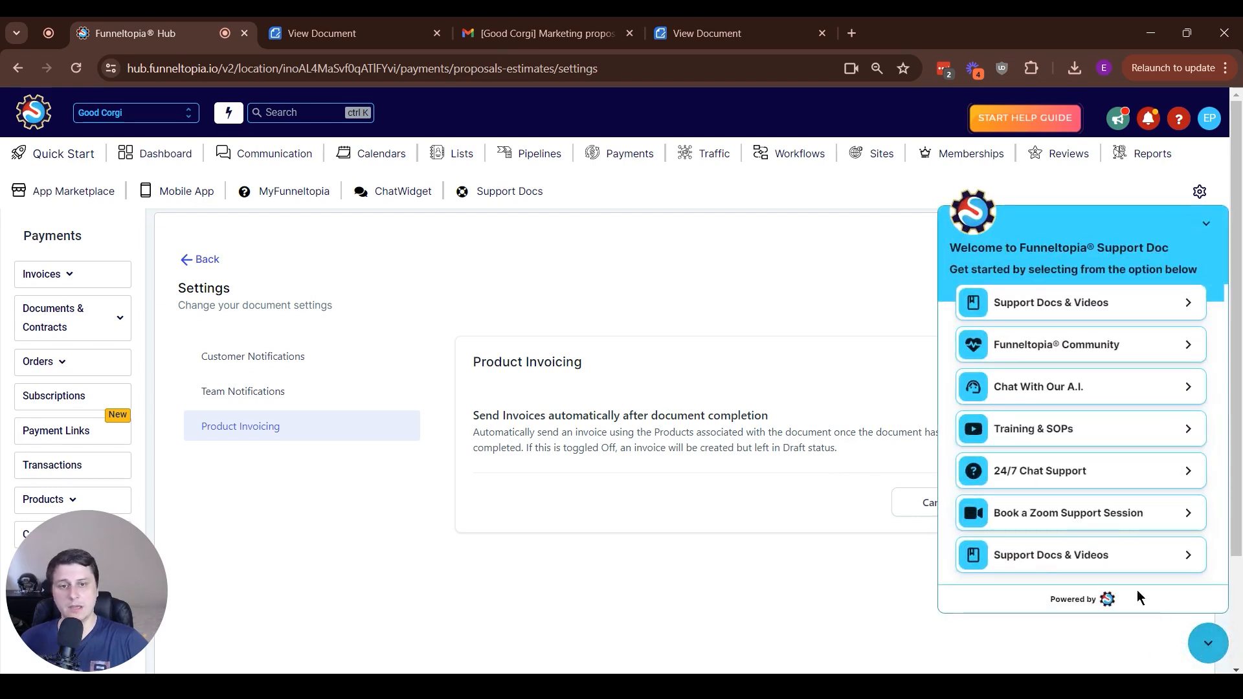